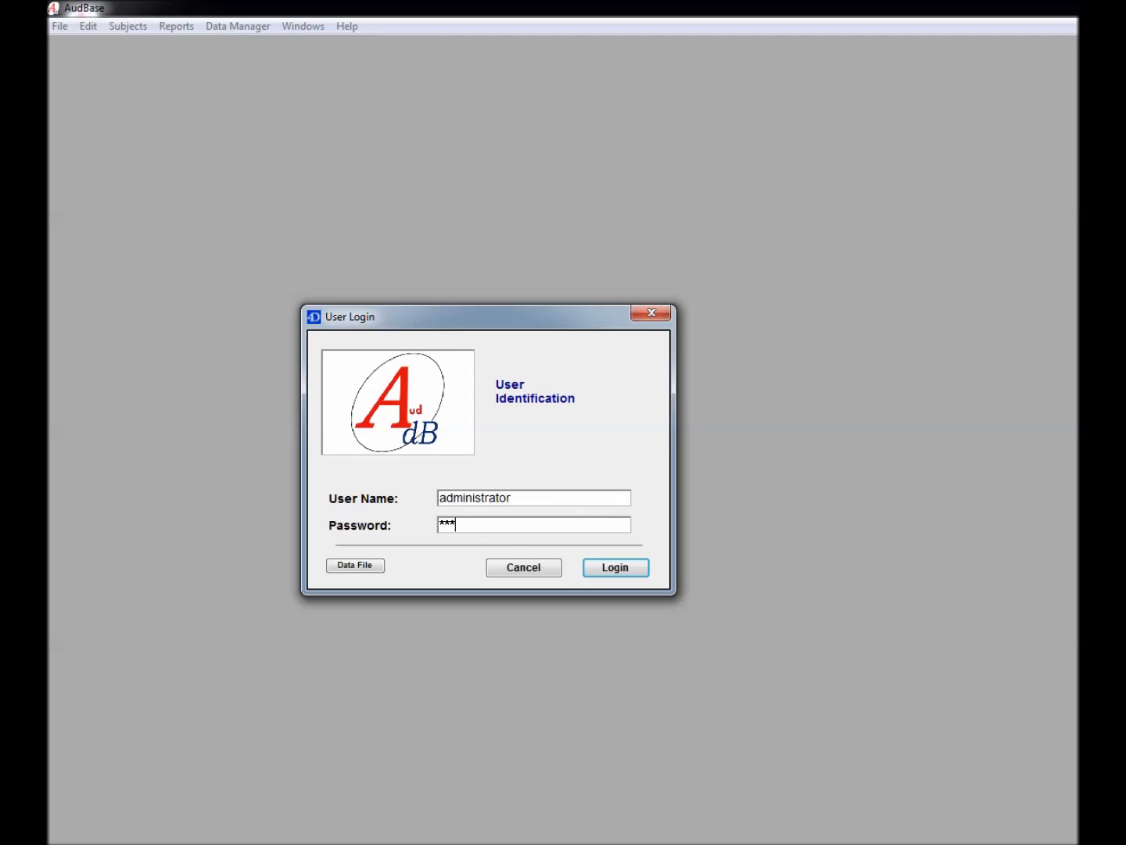
# Submit the administrator login and wait for the AudBase Home Window to appear
pyautogui.press('Return')
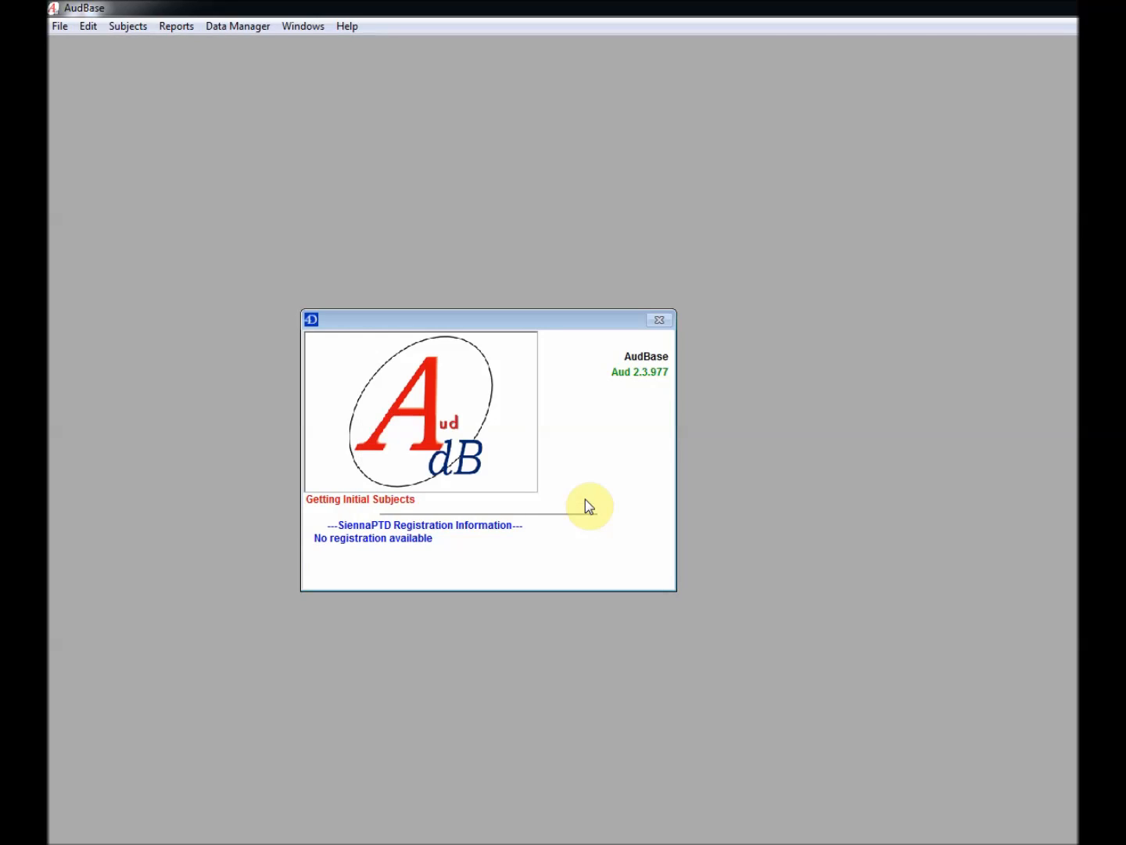
pyautogui.click(60, 26)
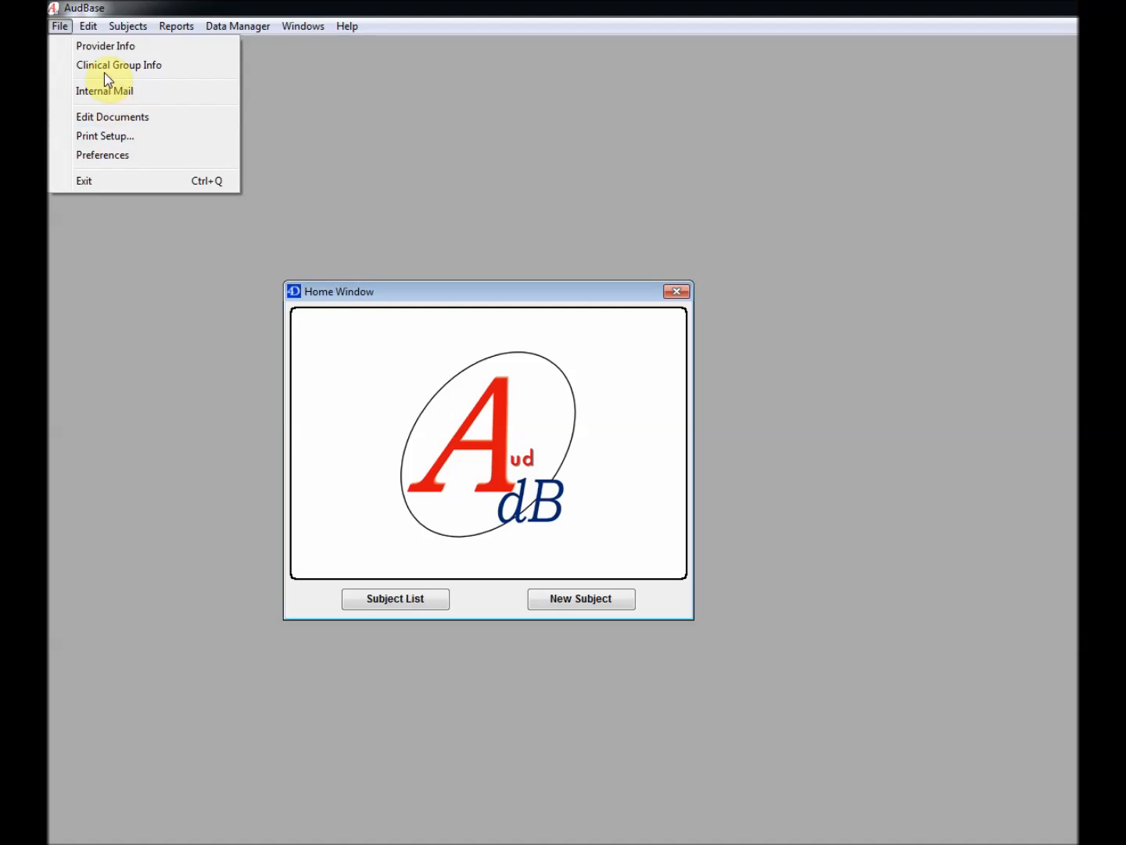
# Start a new provider record and enter the provider's first and last name
pyautogui.click(104, 46)
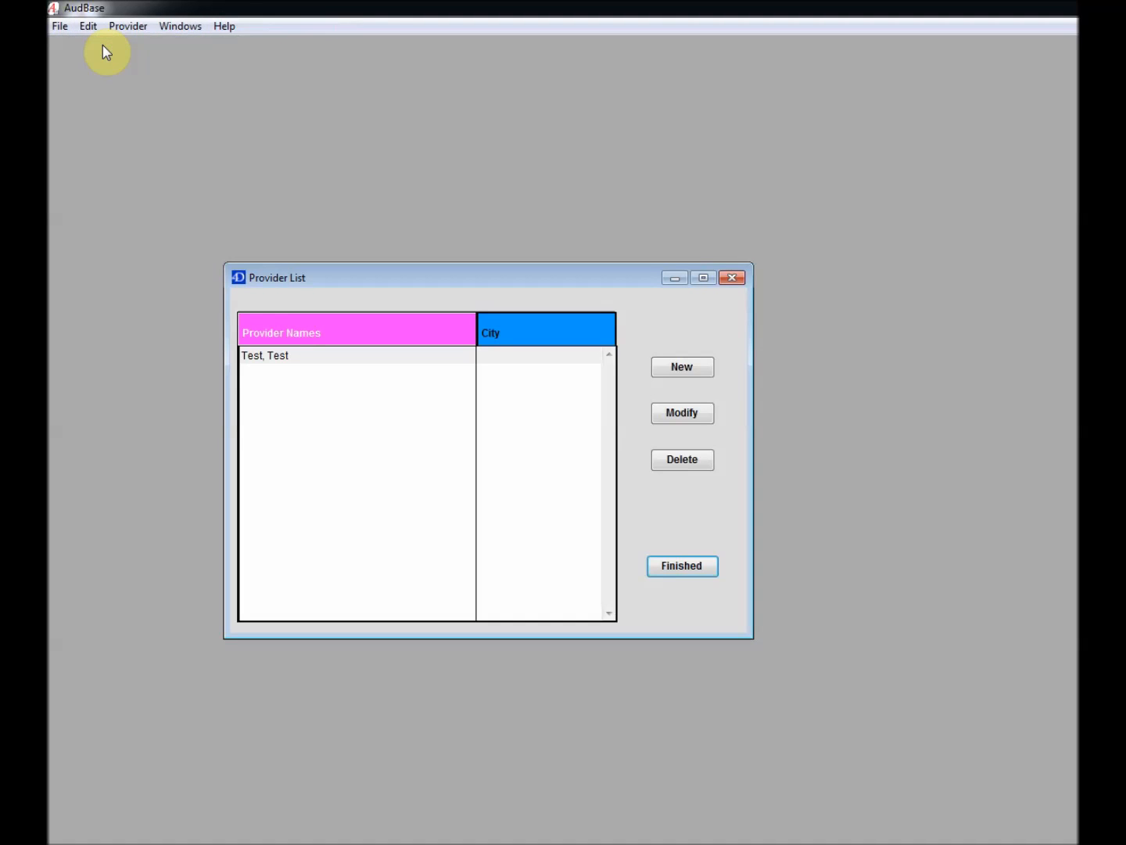
pyautogui.click(689, 368)
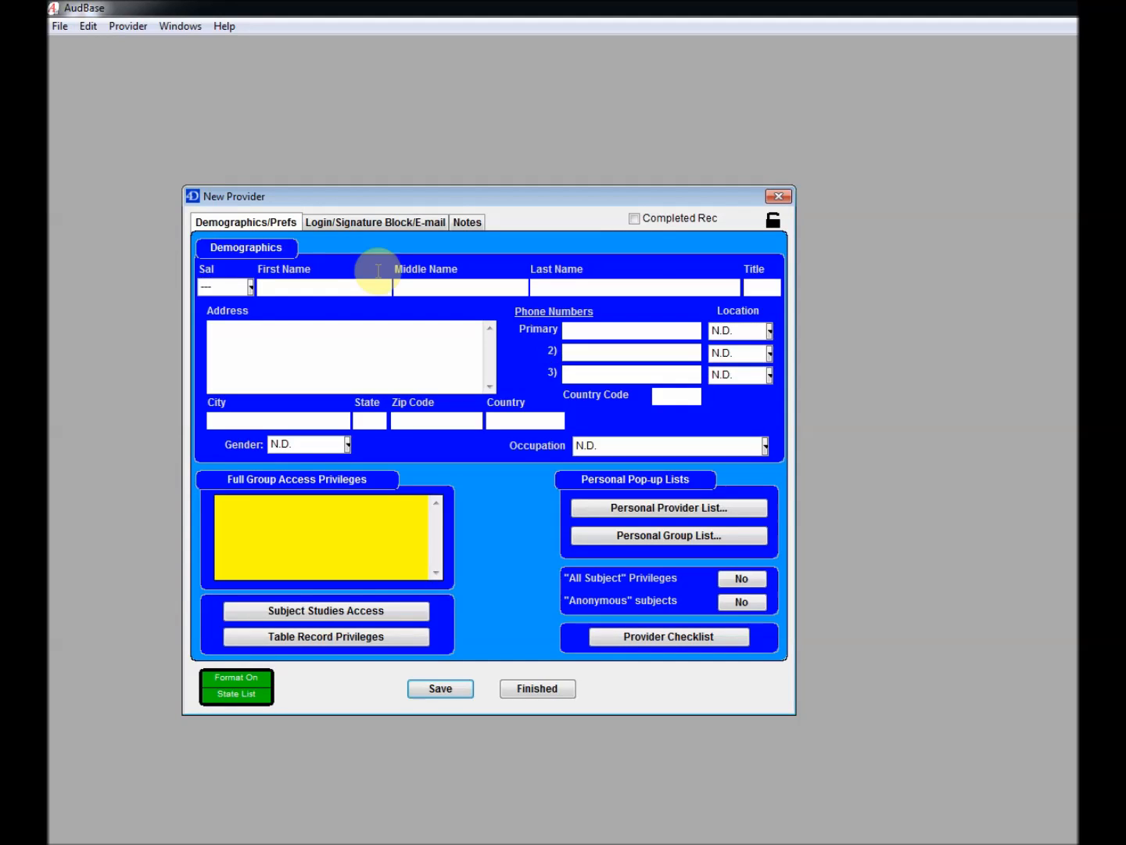
pyautogui.click(298, 285)
pyautogui.press('Tab')
pyautogui.press('Tab')
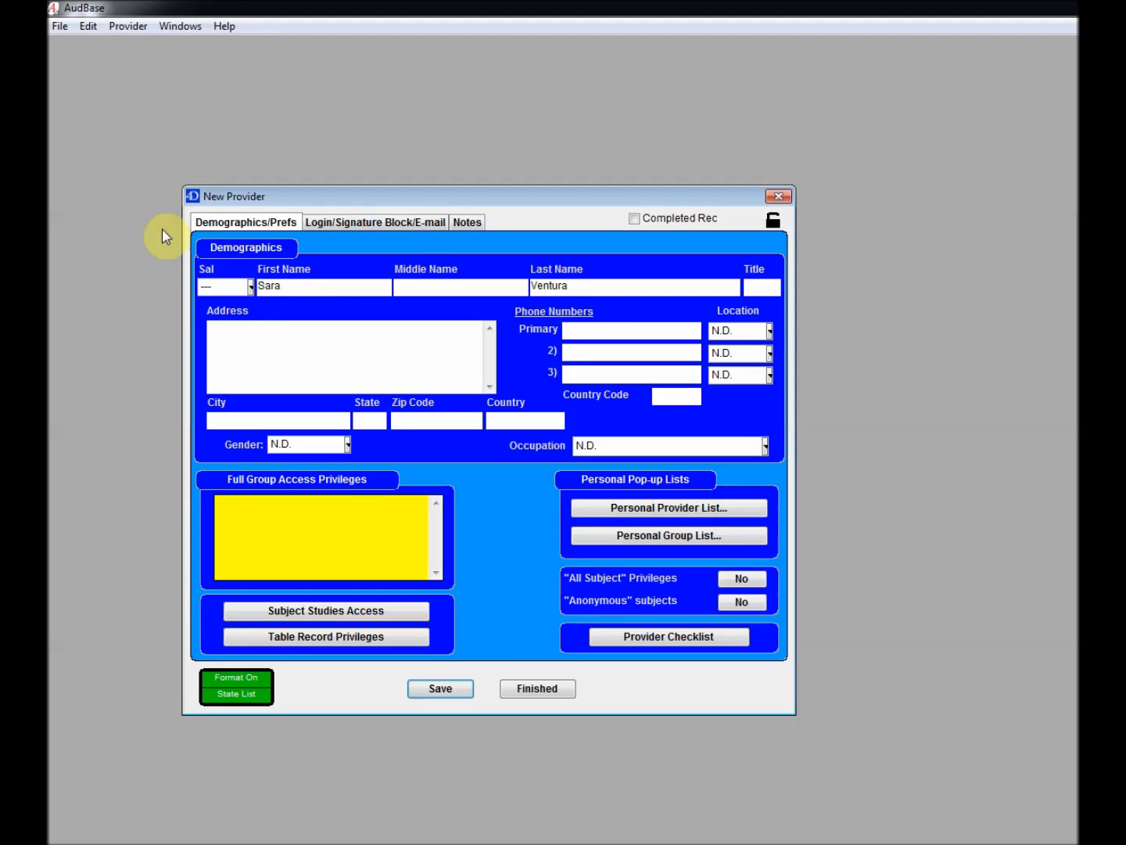
# Fill in the provider's city, state and zip code
pyautogui.click(247, 419)
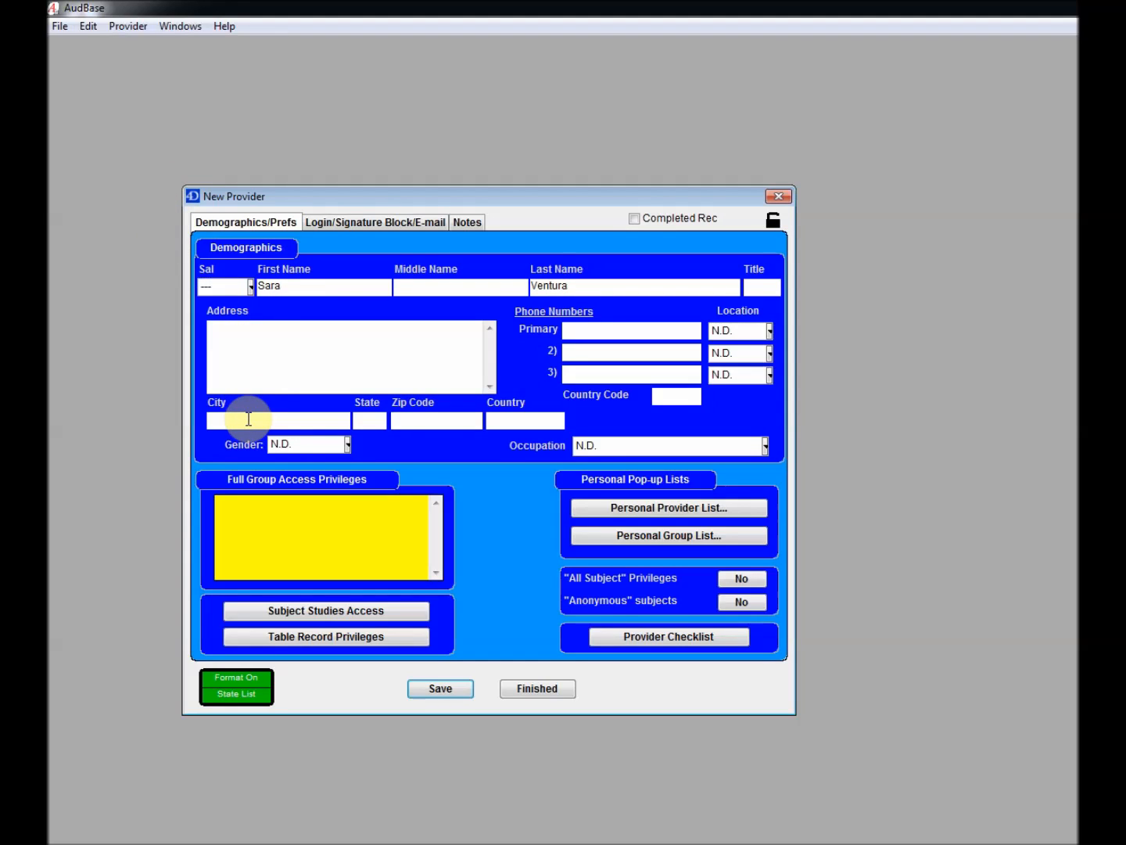
pyautogui.write('Hanover')
pyautogui.press('Tab')
pyautogui.write('MD')
pyautogui.press('Tab')
pyautogui.write('21076')
# Set gender to Female, occupation to Physician, and All Subject Privileges to Yes
pyautogui.click(293, 444)
pyautogui.click(300, 461)
pyautogui.click(623, 446)
pyautogui.click(624, 466)
pyautogui.click(756, 585)
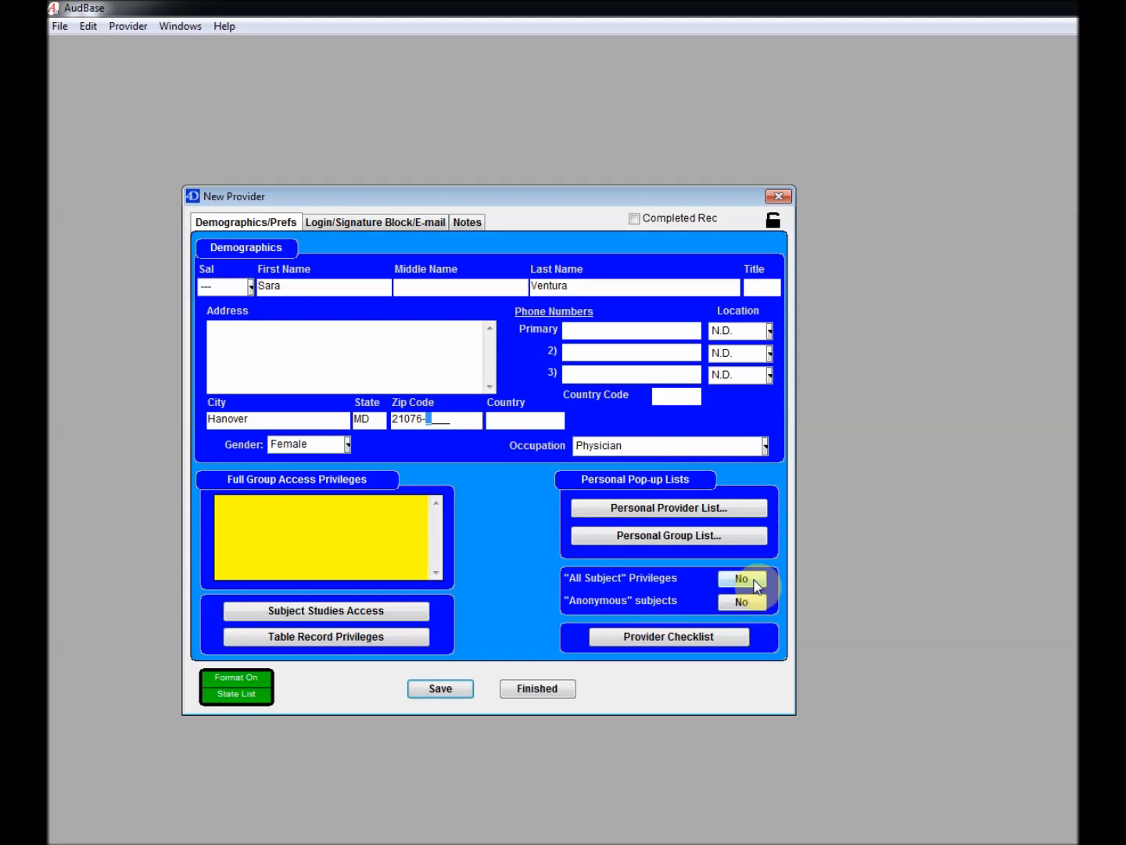
pyautogui.click(756, 585)
pyautogui.click(756, 585)
pyautogui.click(756, 585)
pyautogui.click(347, 224)
pyautogui.click(291, 291)
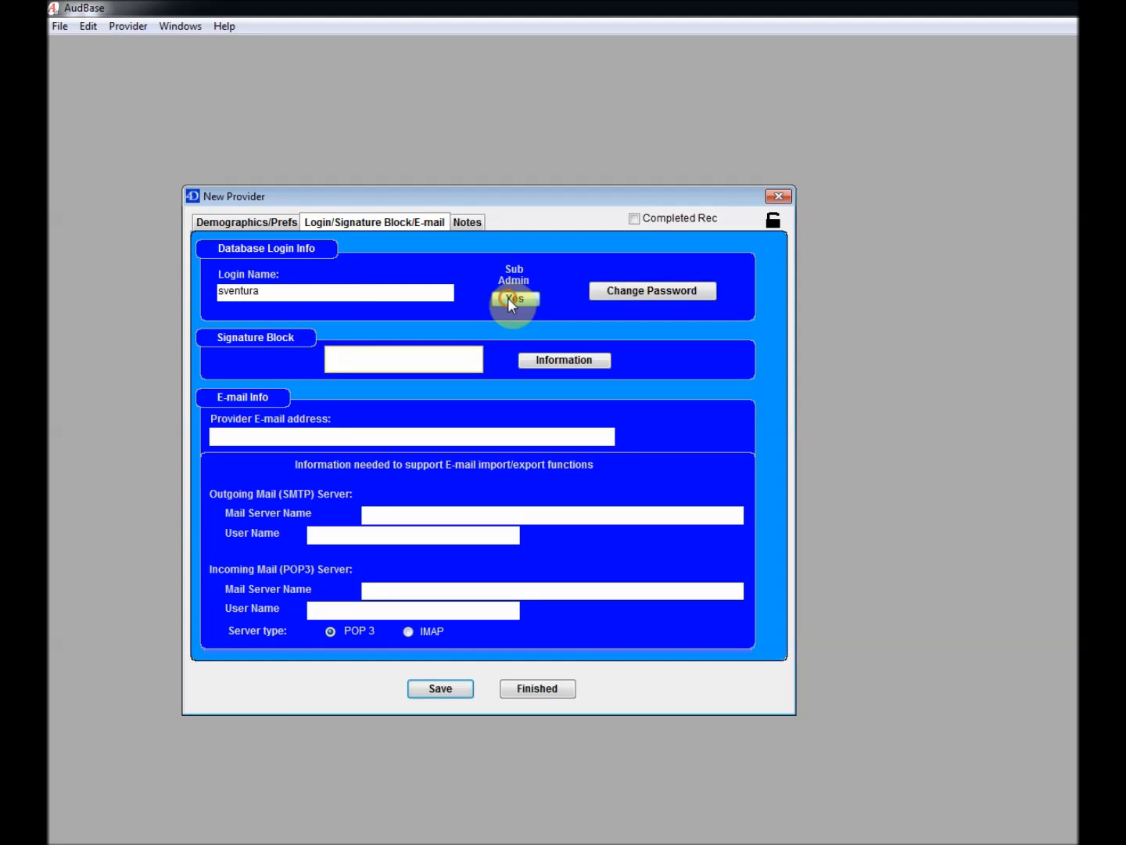
# Enter the provider's login name, set and verify a password, and select the Signature Block
pyautogui.click(619, 293)
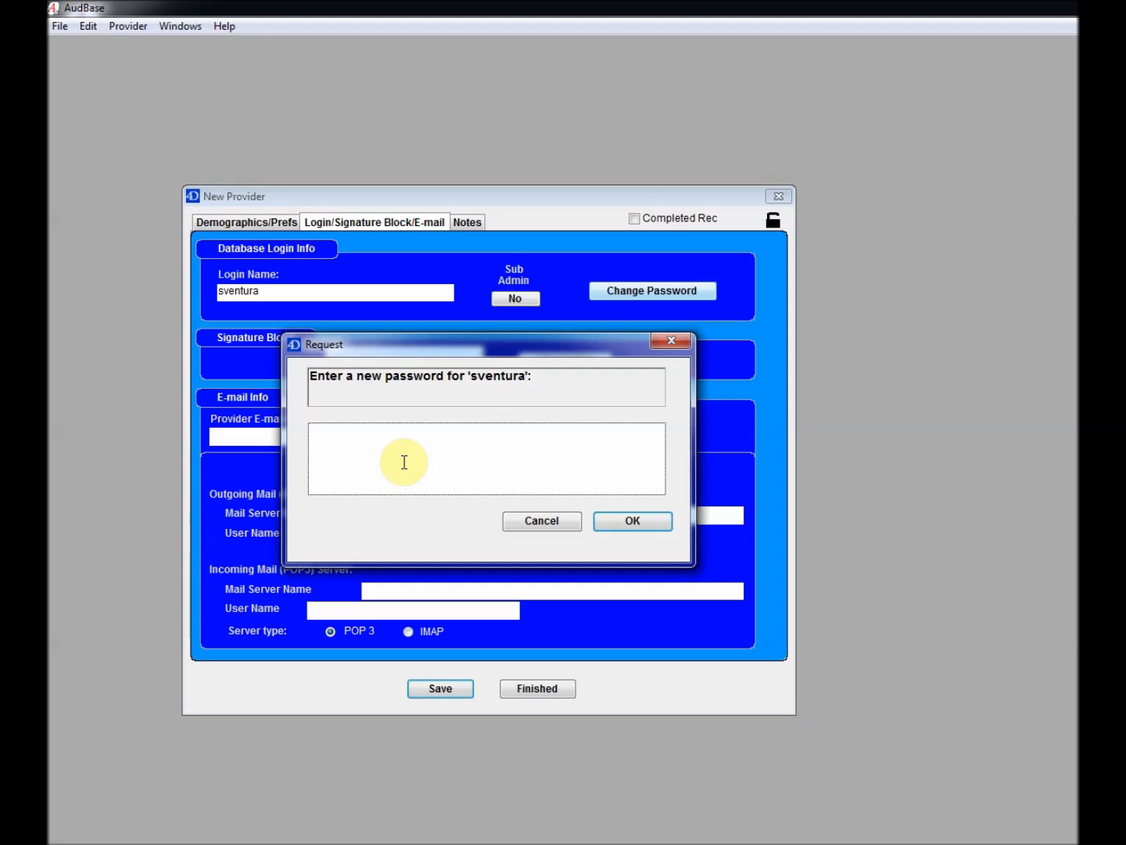
pyautogui.write('********')
pyautogui.click(658, 525)
pyautogui.write('********')
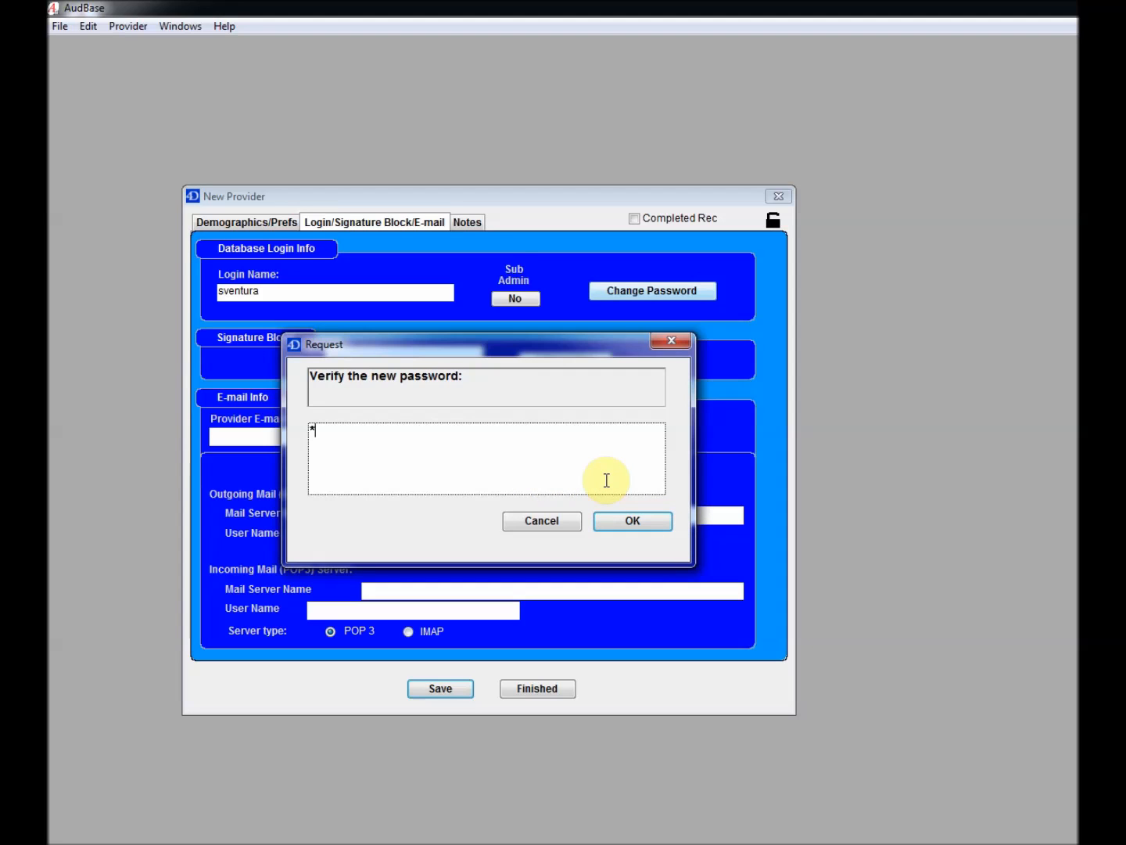
pyautogui.click(628, 522)
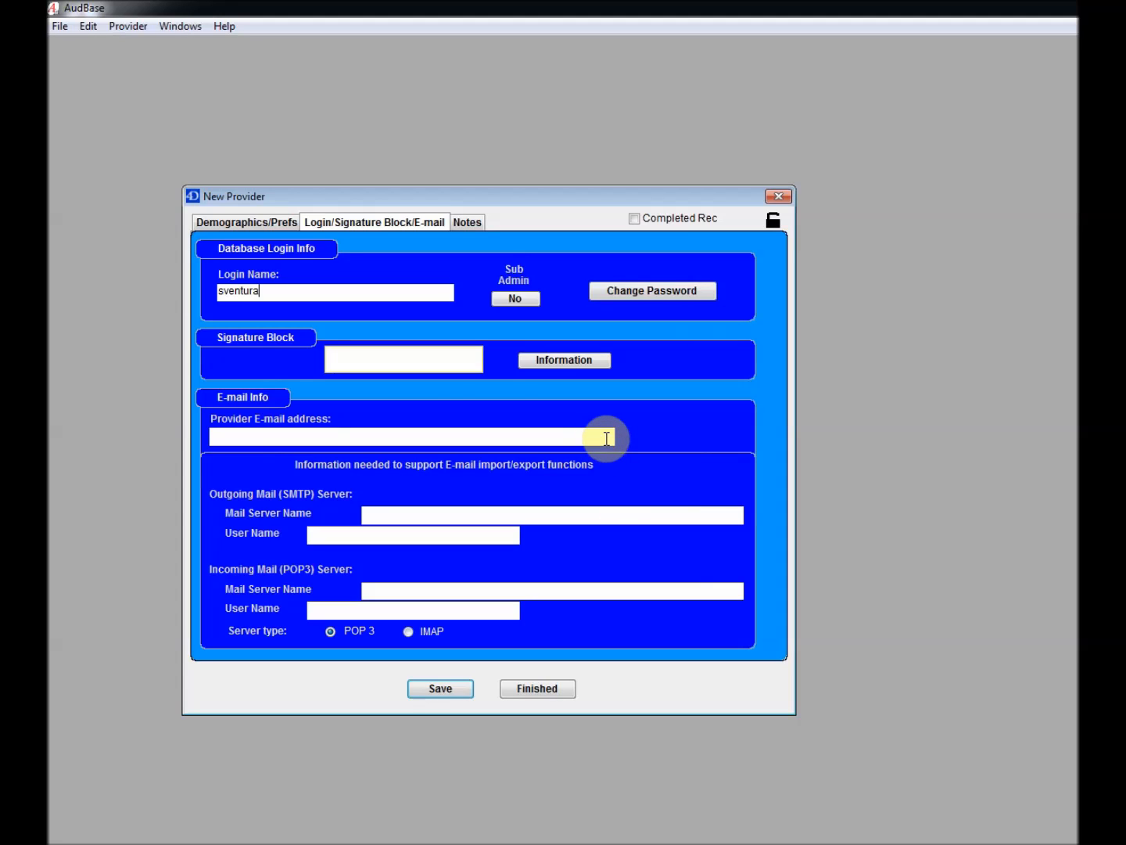
pyautogui.click(393, 359)
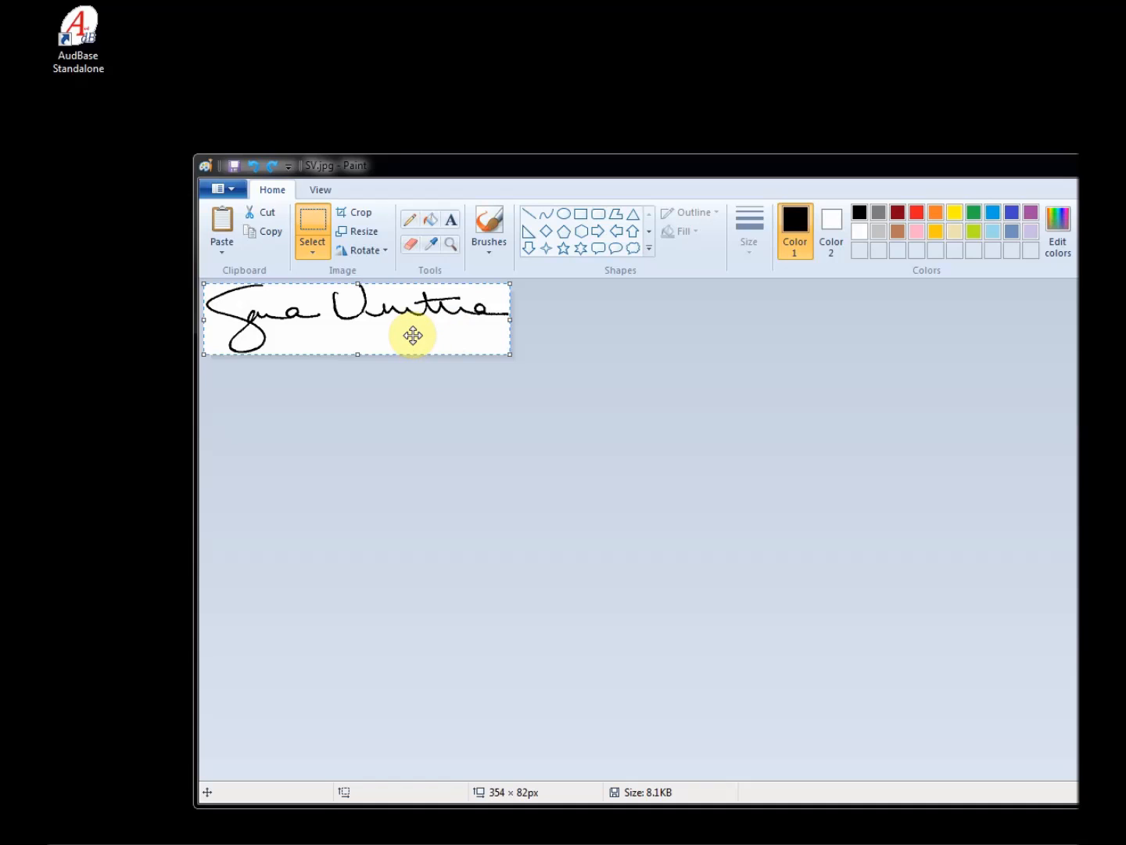
# Copy the signature image from Paint and paste it into the provider's Signature Block
pyautogui.press('Escape')
pyautogui.hotkey('ctrl', 'a')
pyautogui.hotkey('alt', 'Tab')
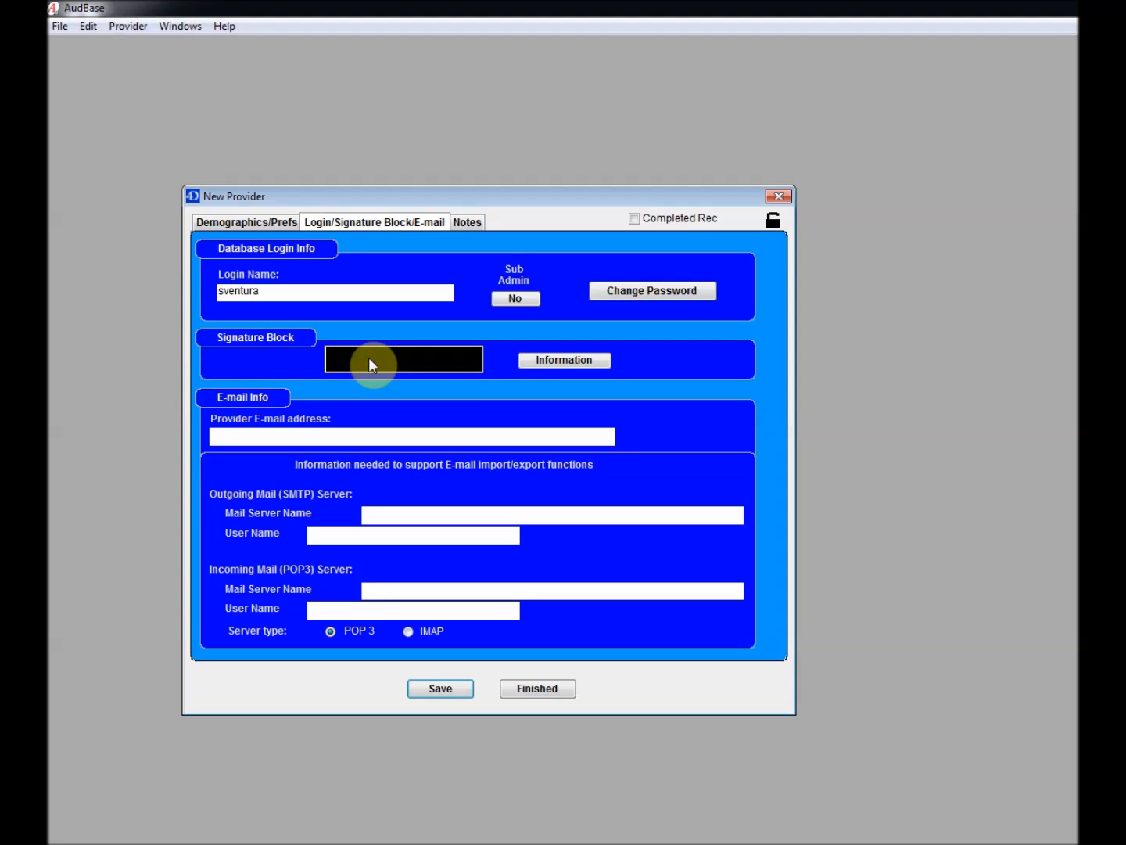
pyautogui.hotkey('ctrl', 'v')
# Save the provider record and close the Provider List
pyautogui.click(539, 690)
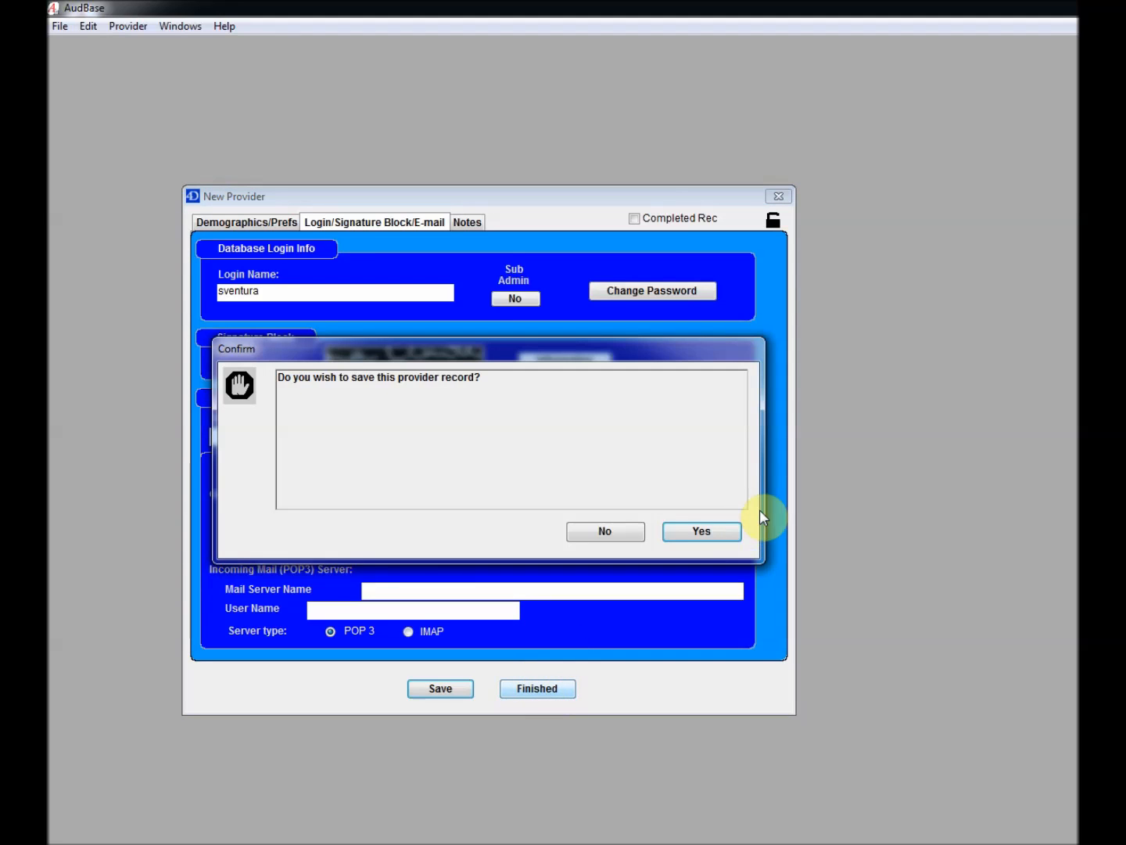
pyautogui.click(701, 532)
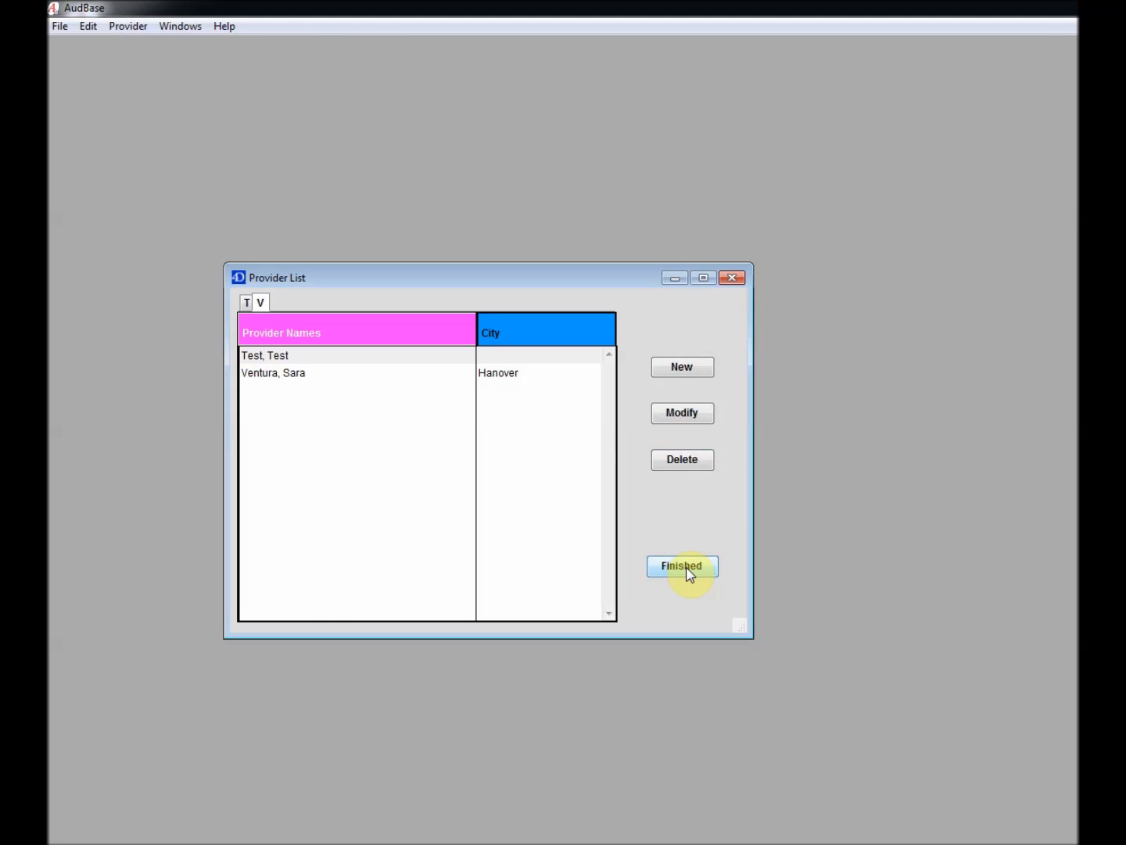
pyautogui.click(688, 570)
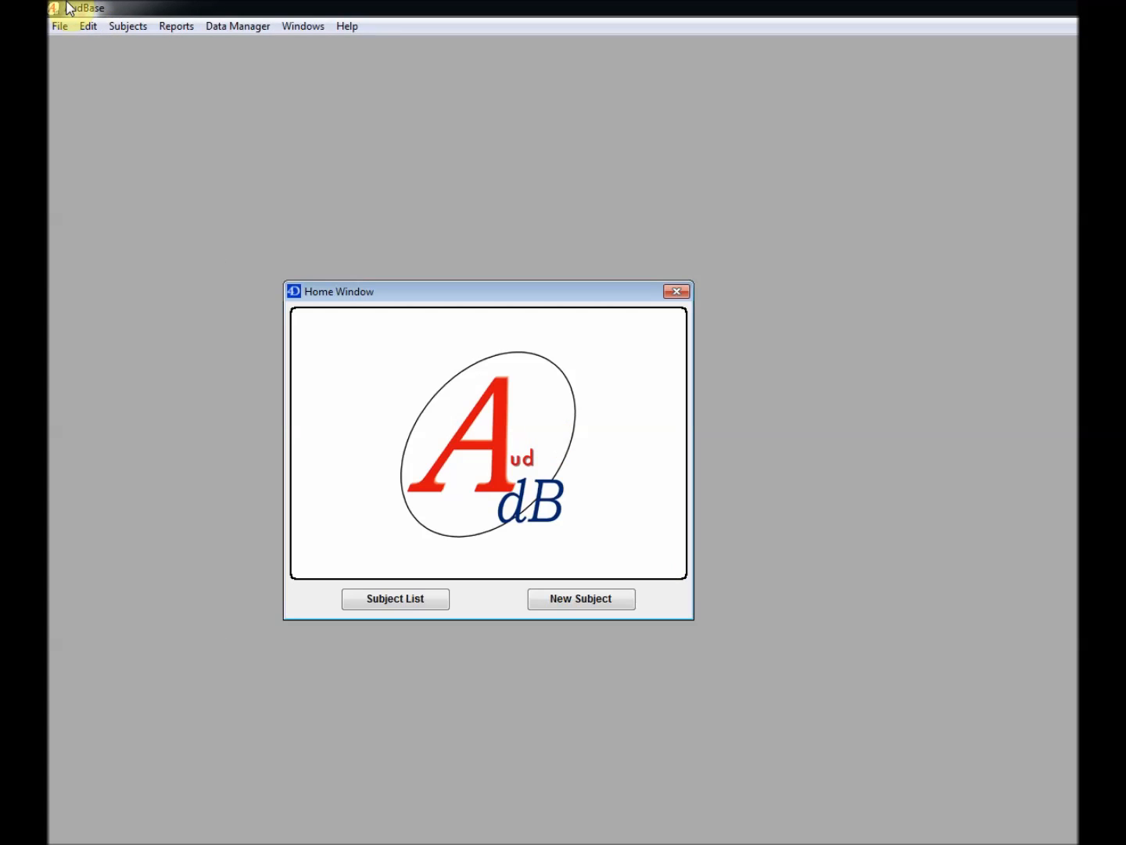
# Open the Baltimore Clinic clinical group and unlock it for editing
pyautogui.click(61, 27)
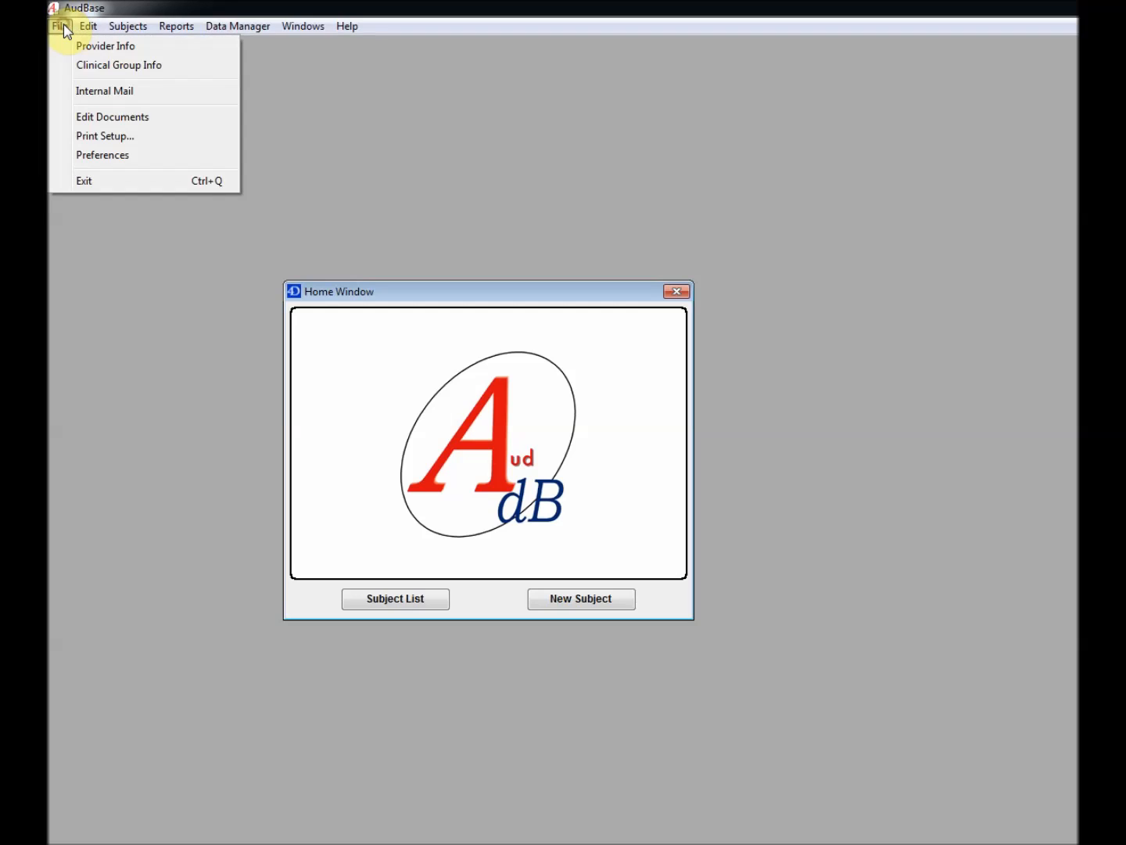
pyautogui.click(109, 73)
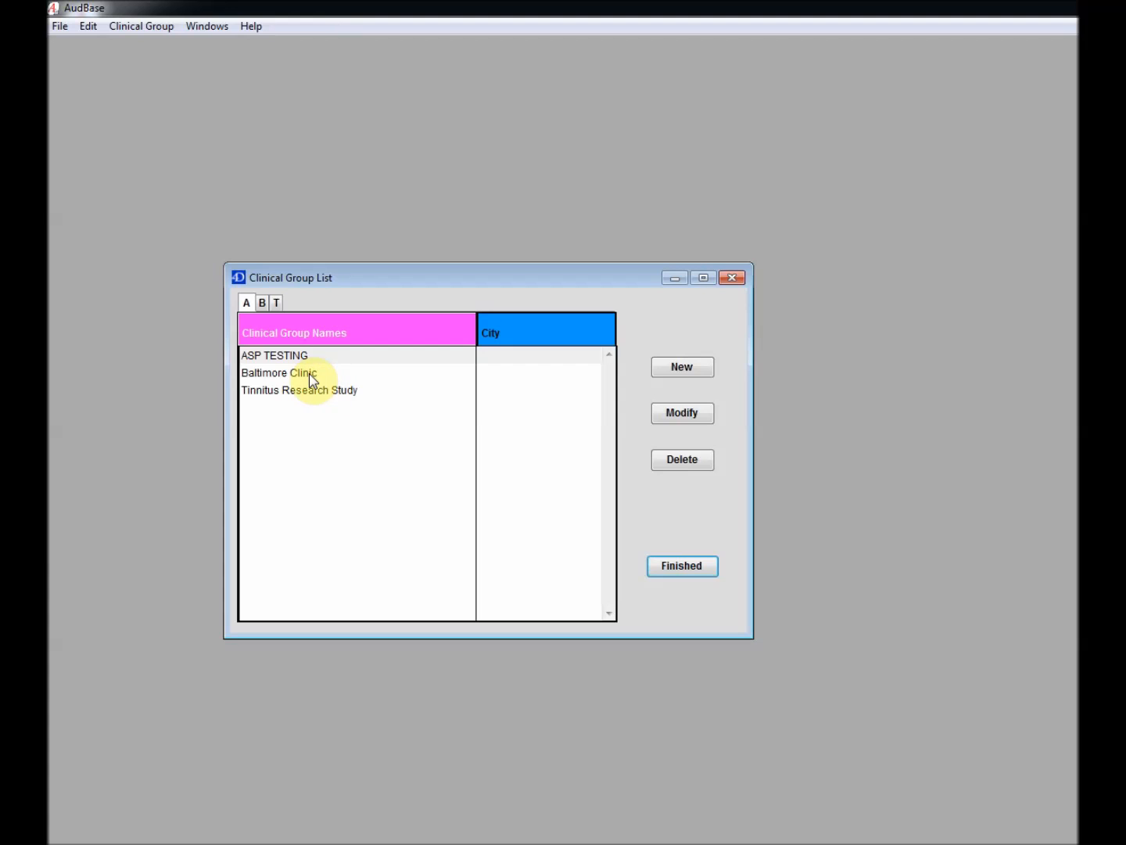
pyautogui.click(308, 374)
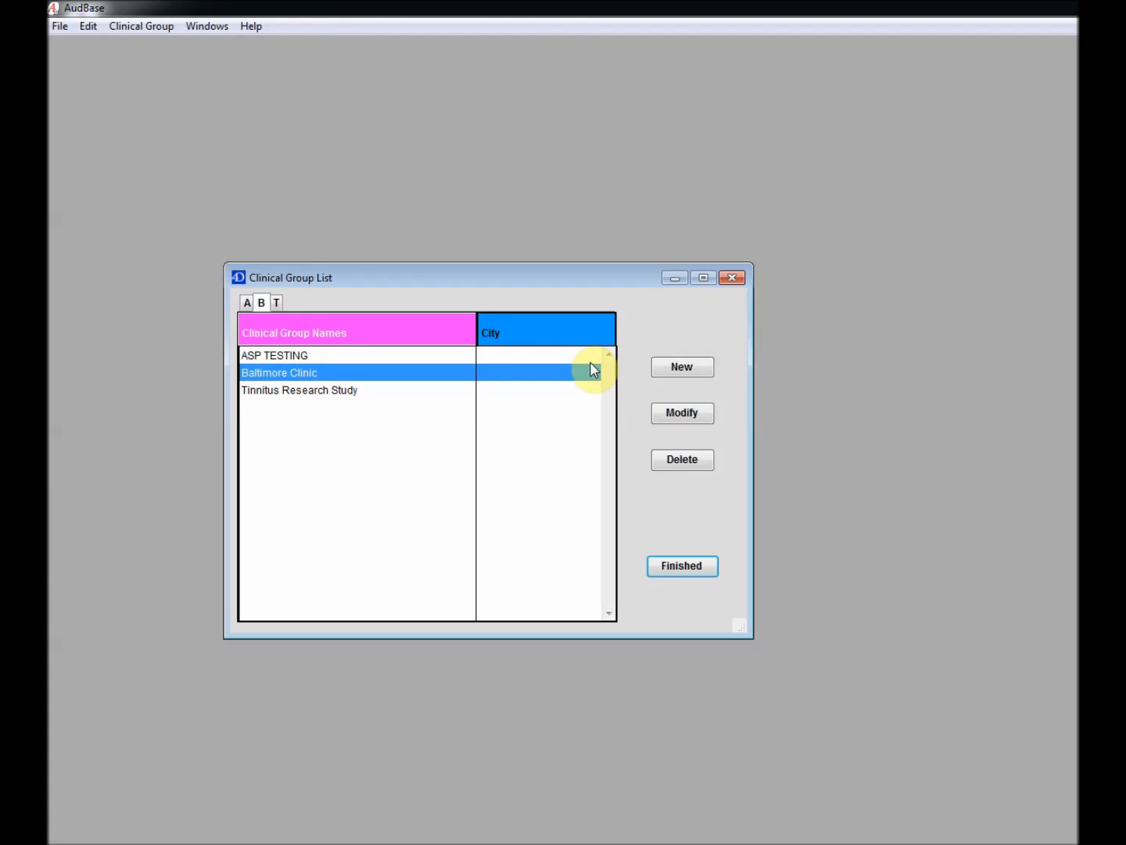
pyautogui.click(681, 415)
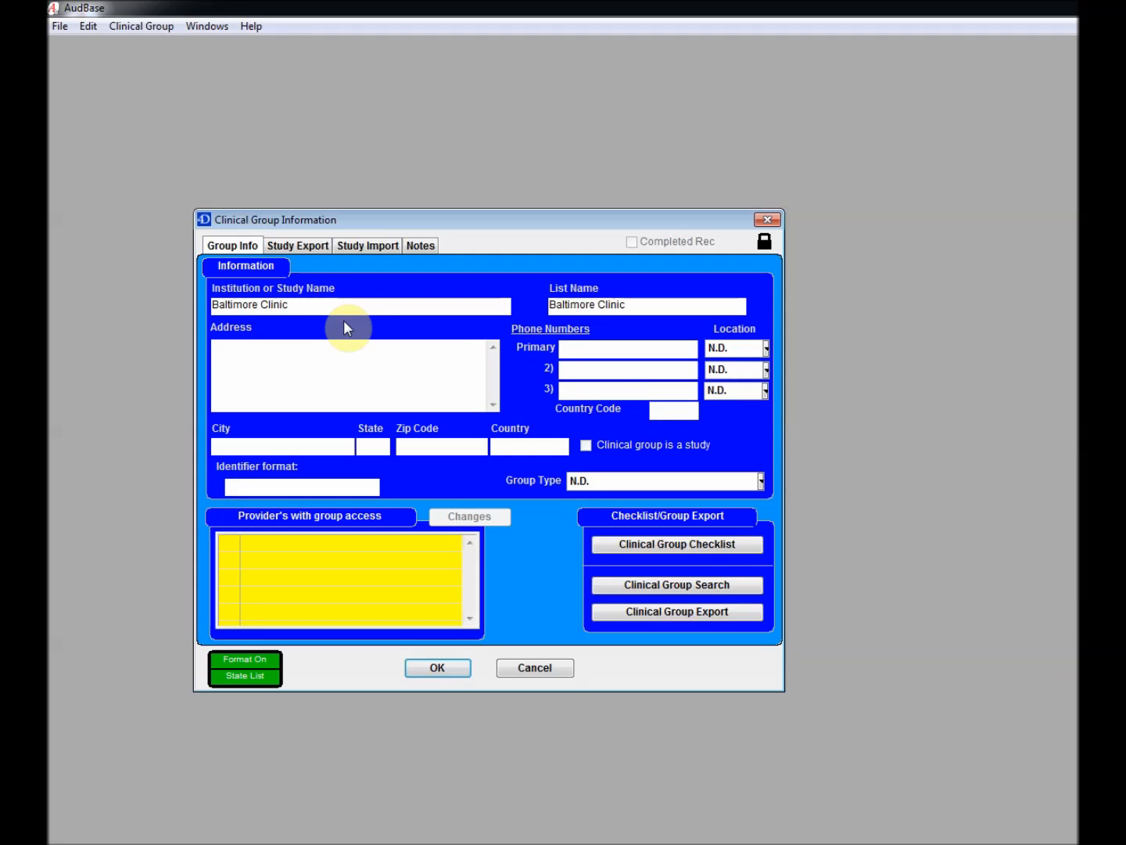
pyautogui.click(763, 249)
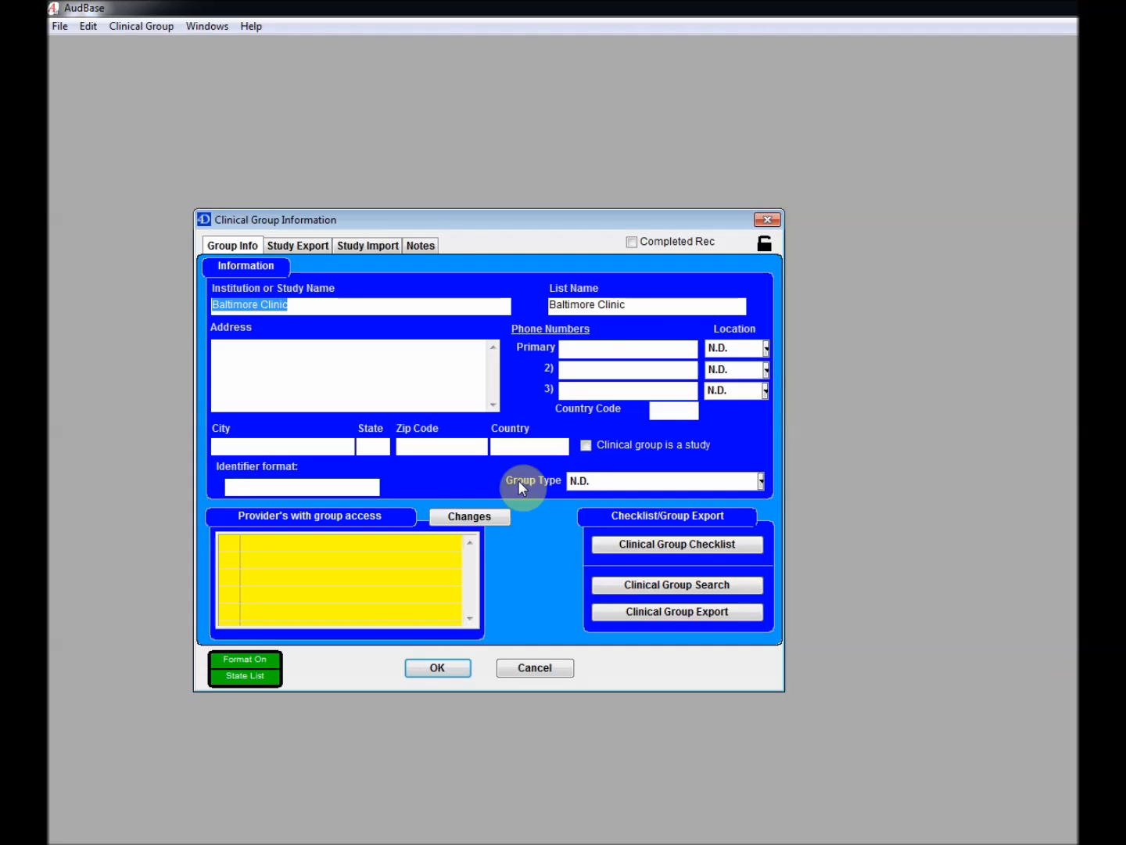
# Move the new provider into the full-access list and save the Baltimore Clinic group
pyautogui.click(484, 517)
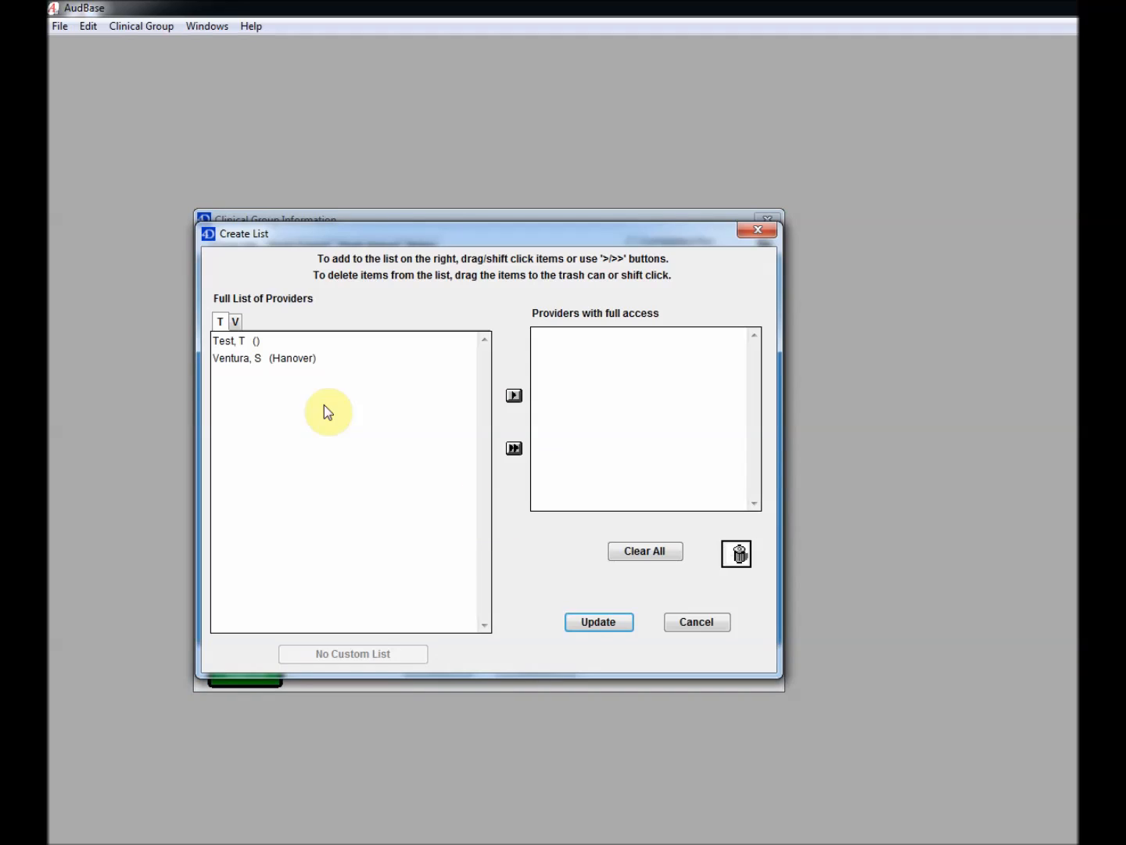
pyautogui.click(274, 359)
pyautogui.moveTo(274, 361); pyautogui.dragTo(580, 352)
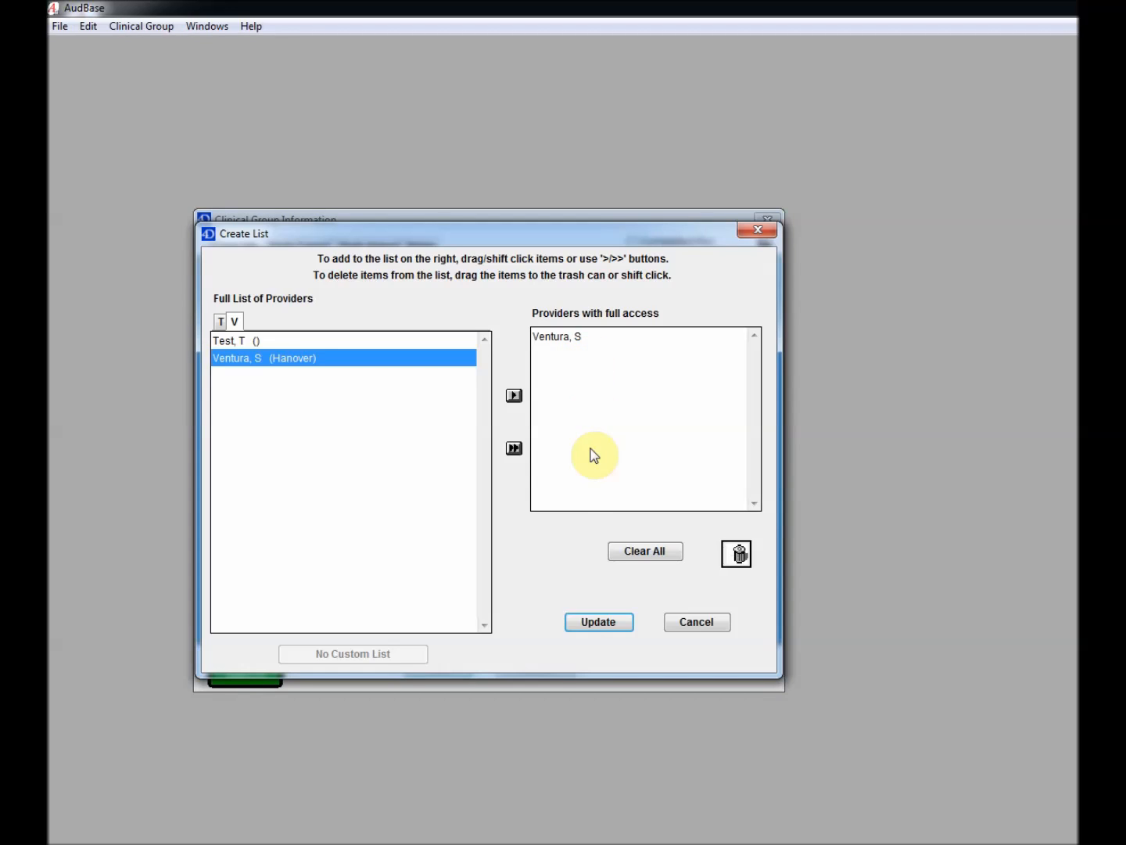
pyautogui.click(598, 624)
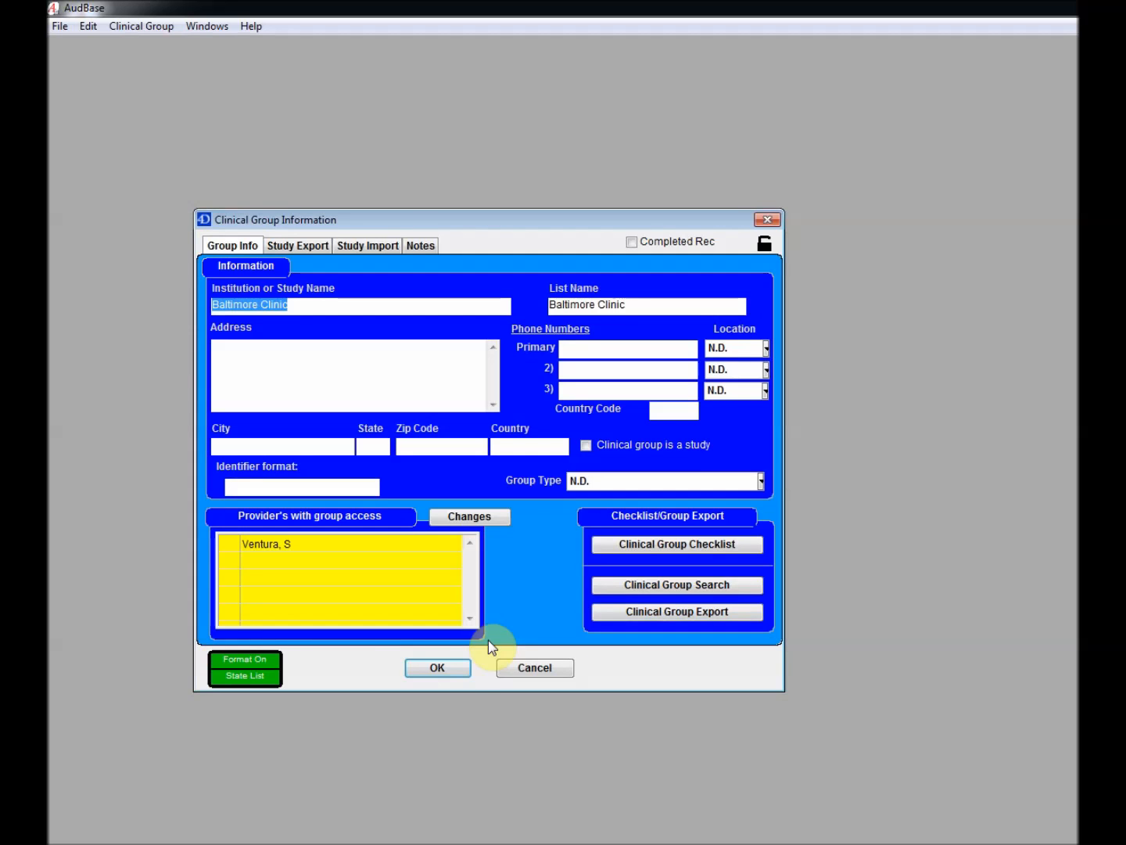
pyautogui.click(437, 668)
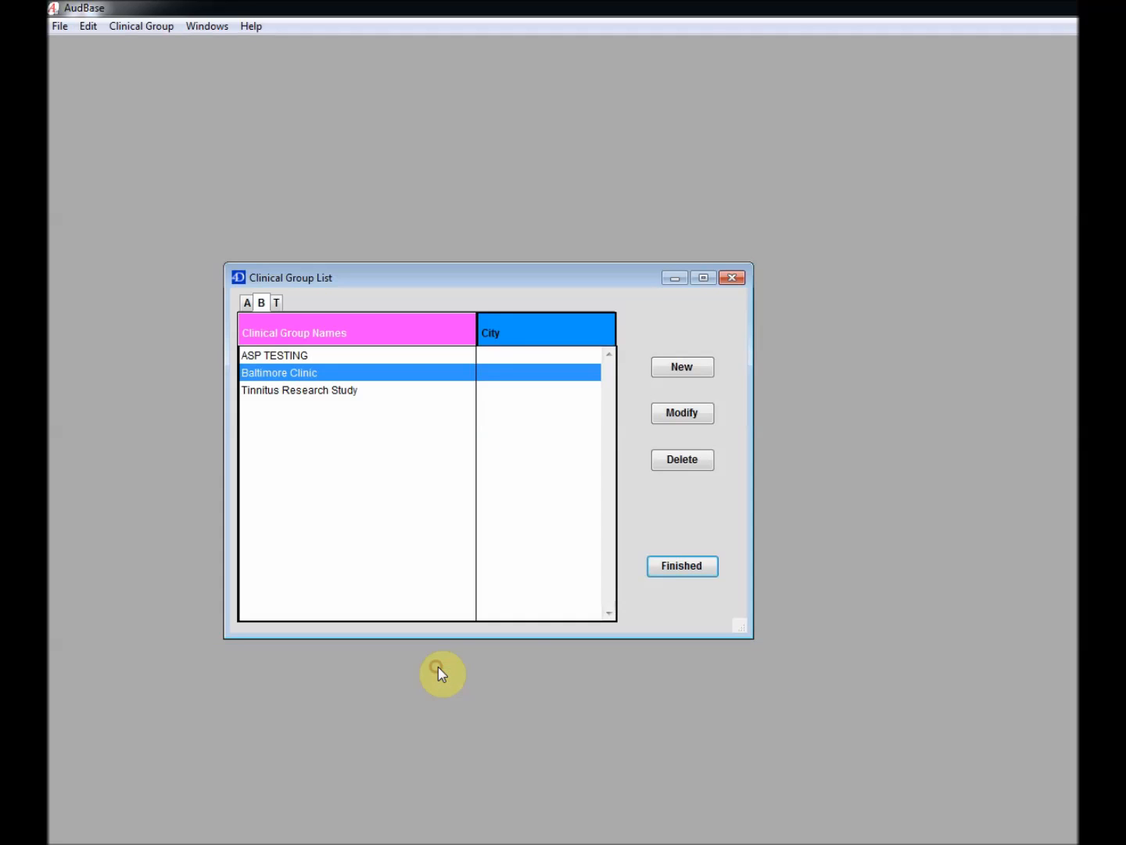
pyautogui.click(684, 565)
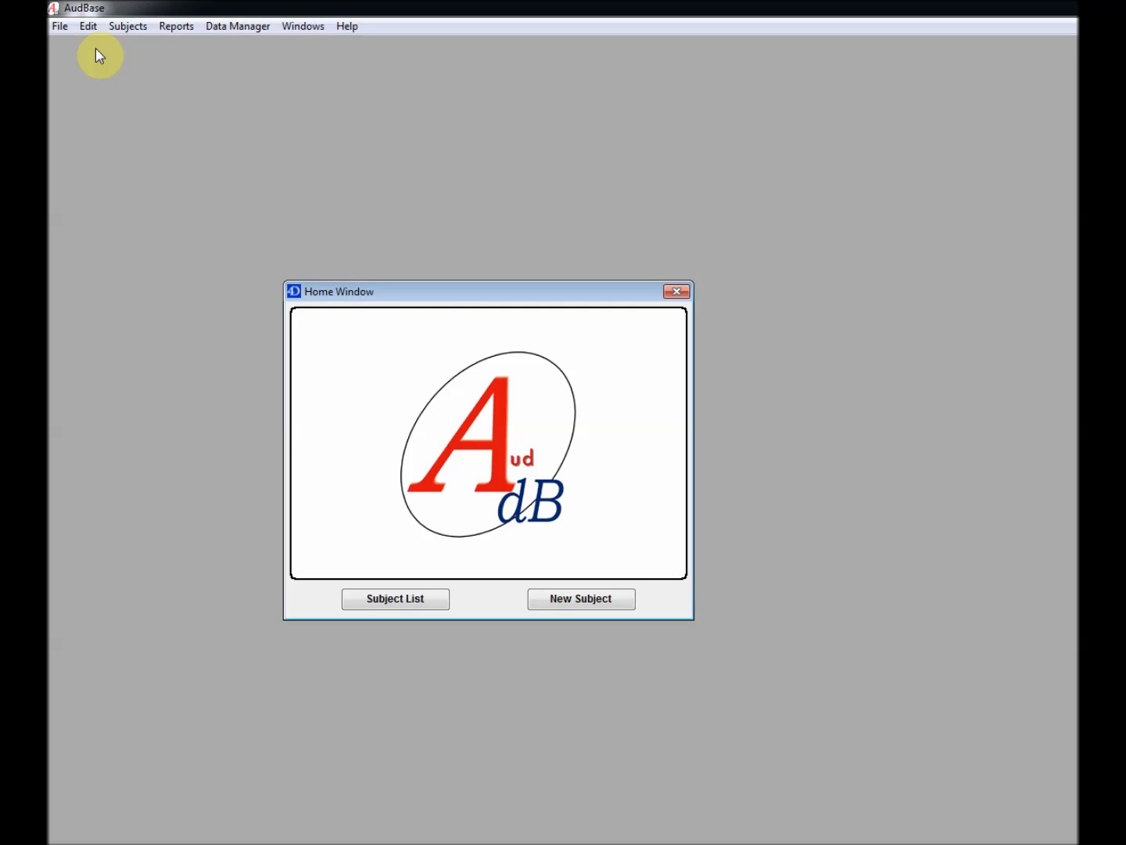
# Open the #Audio_Examiner list for editing from Preferences' Modify Lists
pyautogui.click(56, 28)
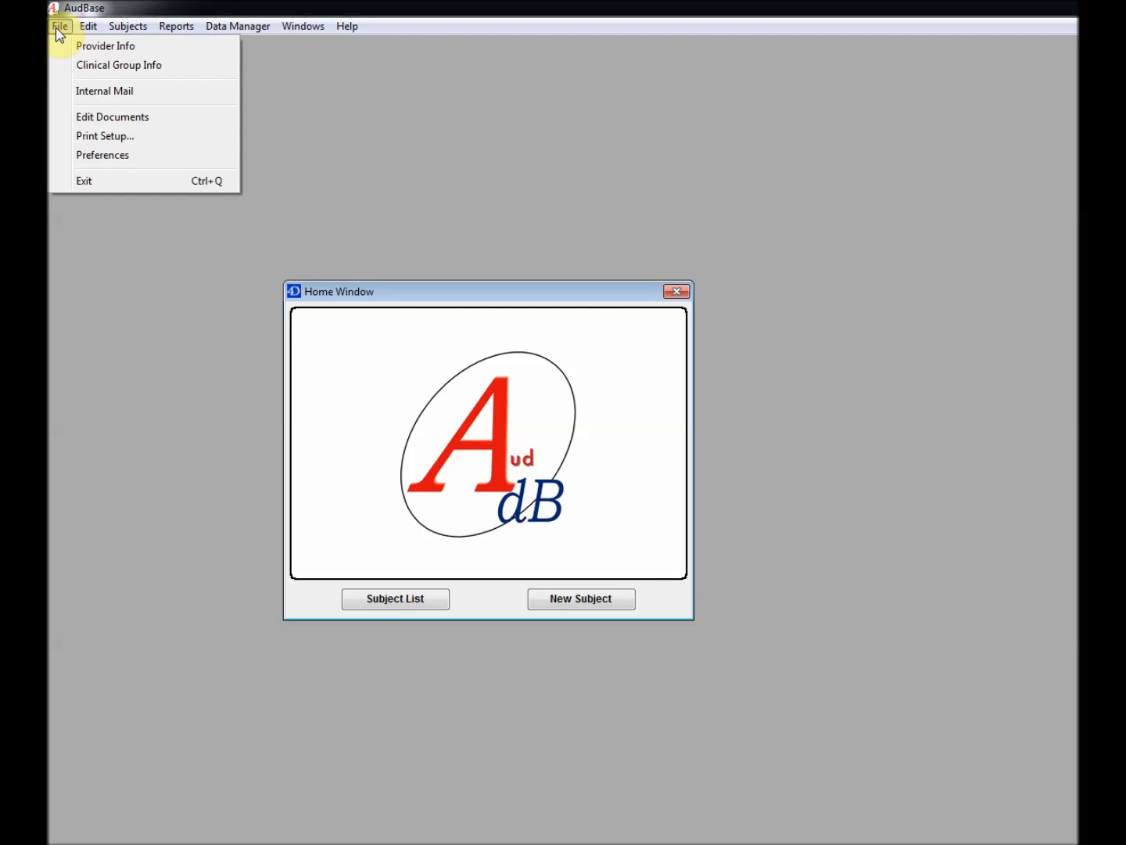
pyautogui.click(104, 157)
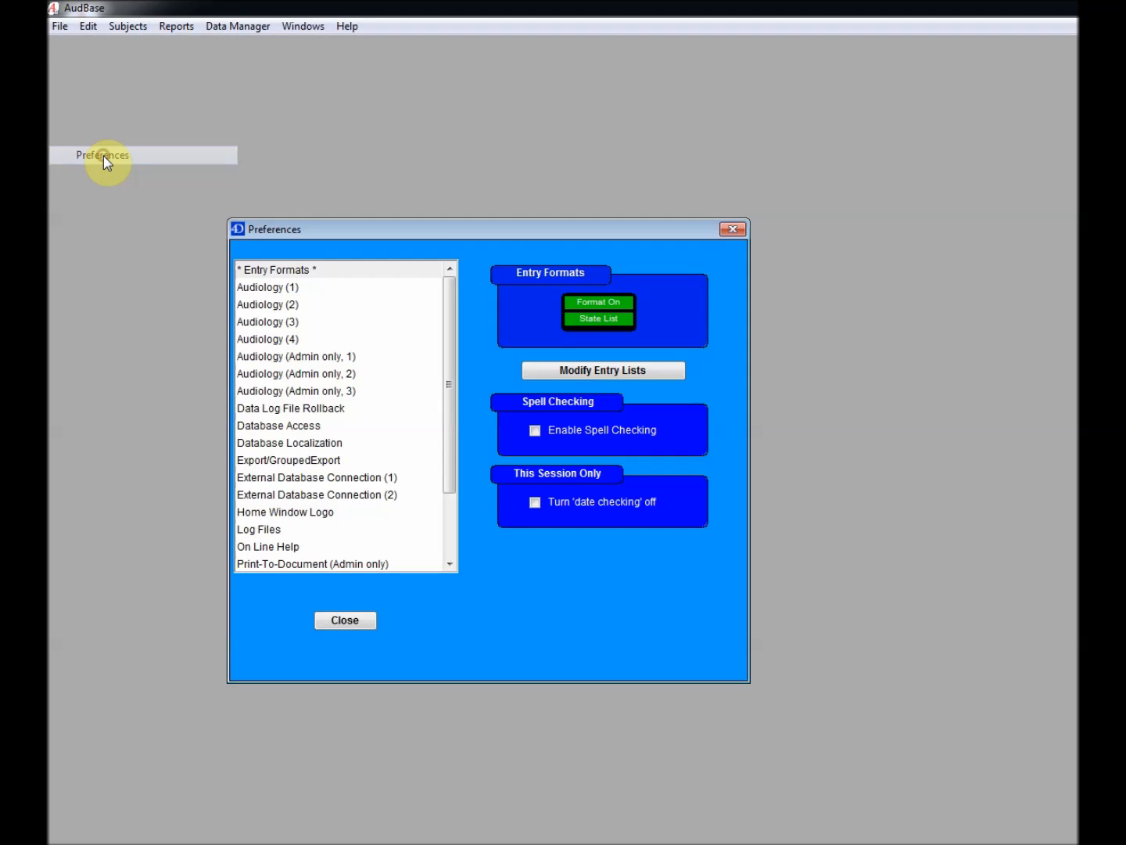
pyautogui.click(611, 369)
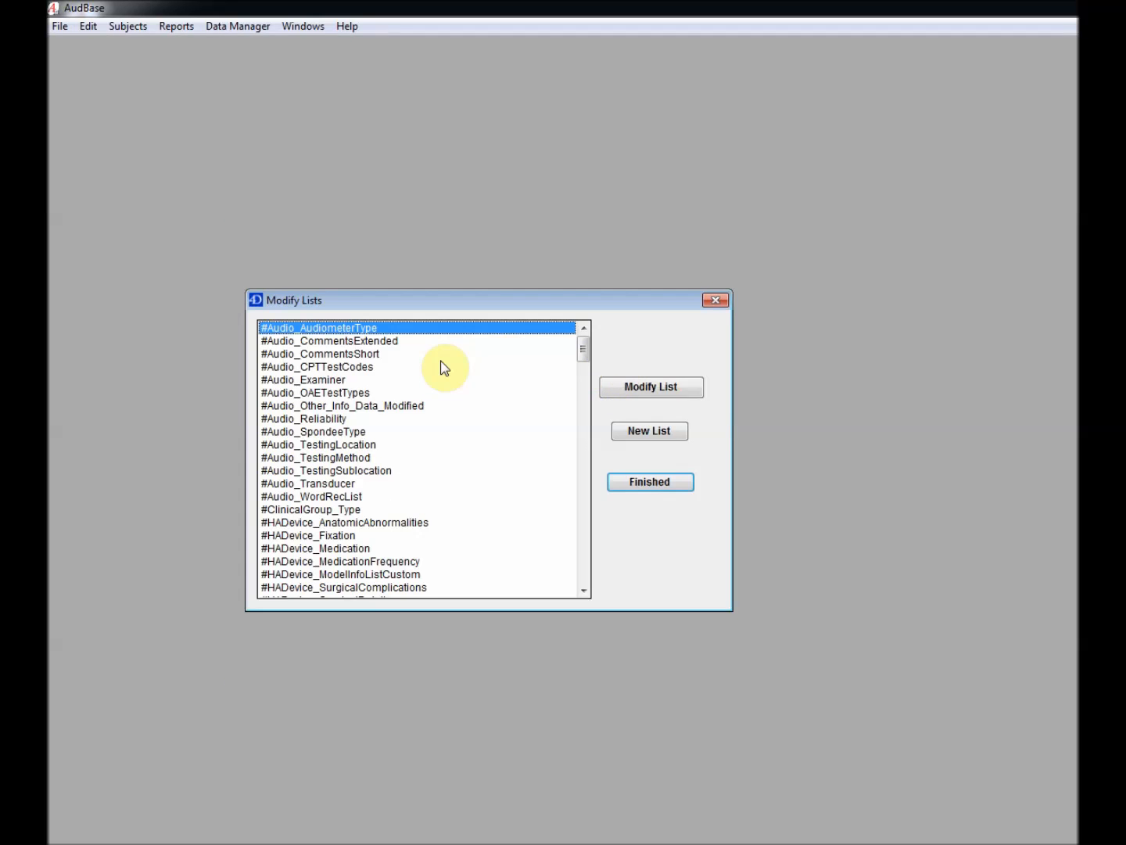
pyautogui.click(296, 381)
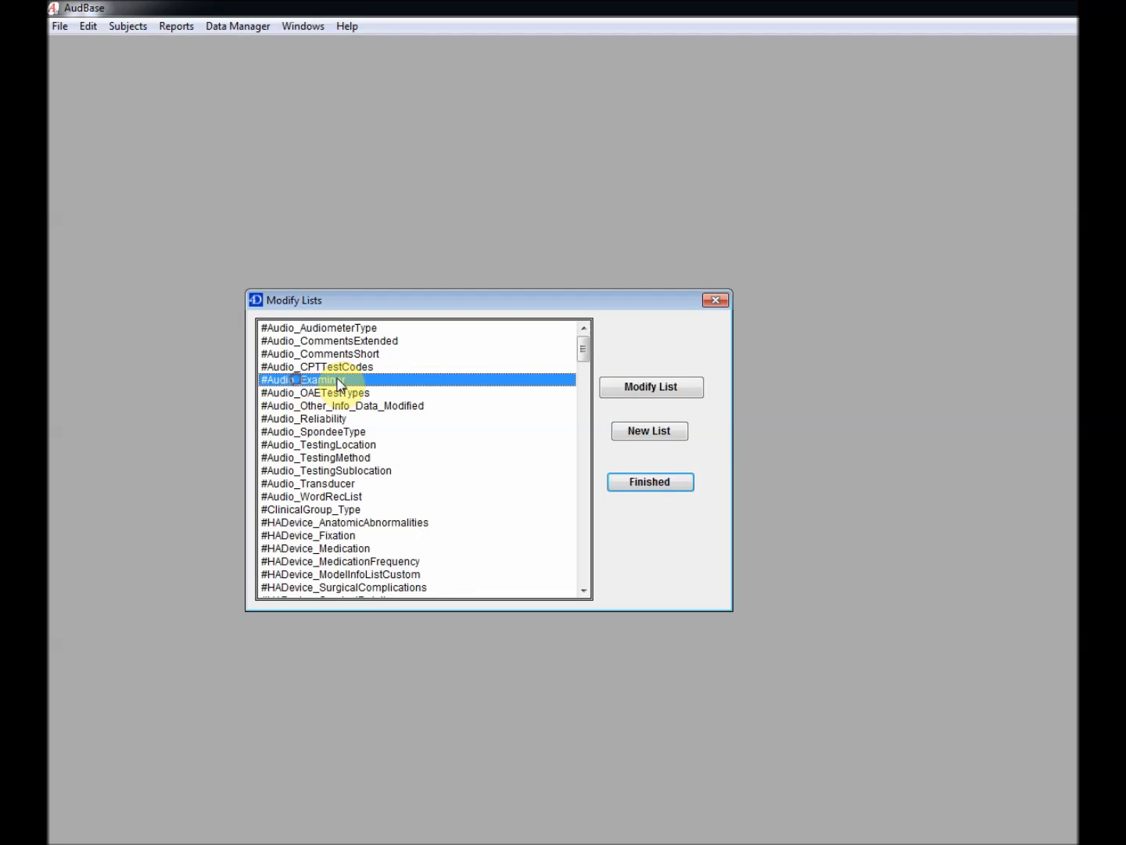
pyautogui.click(659, 389)
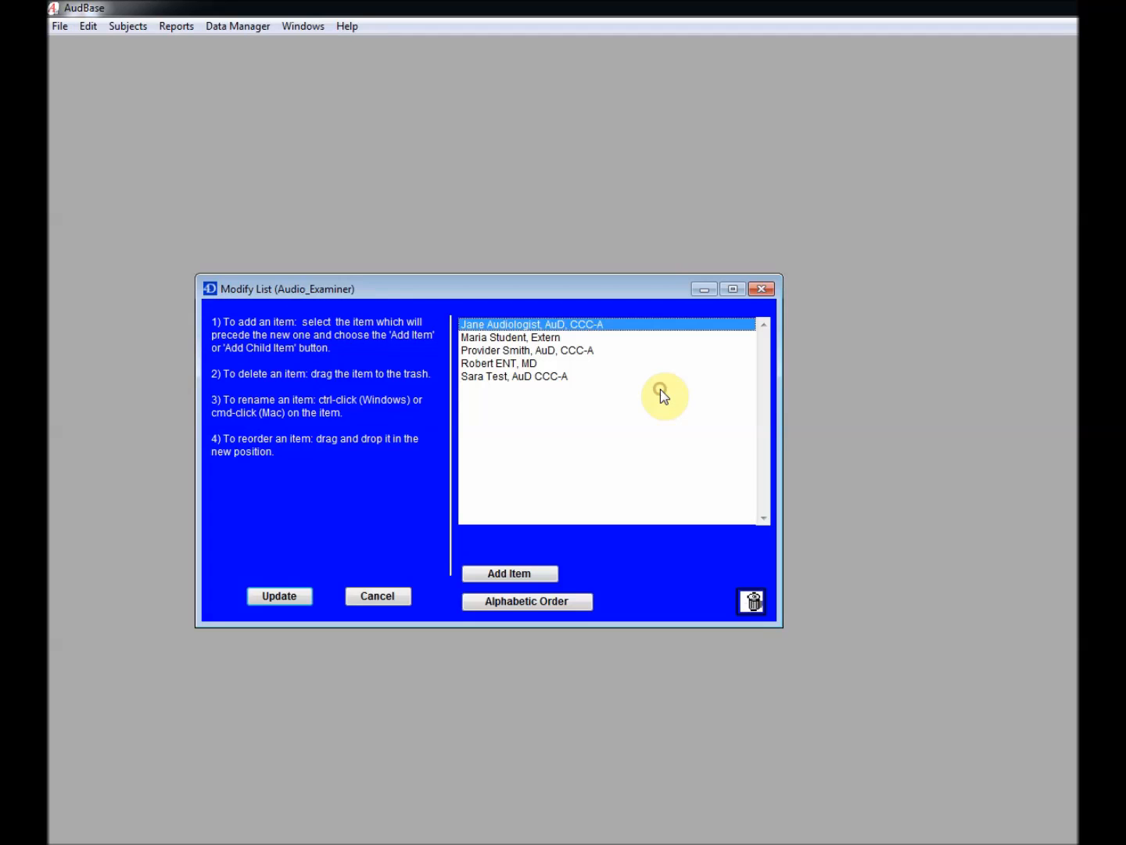
# Add the new audiologist with 'AuD CCC-A' credentials, sort the list alphabetically and update it
pyautogui.click(514, 573)
pyautogui.click(443, 449)
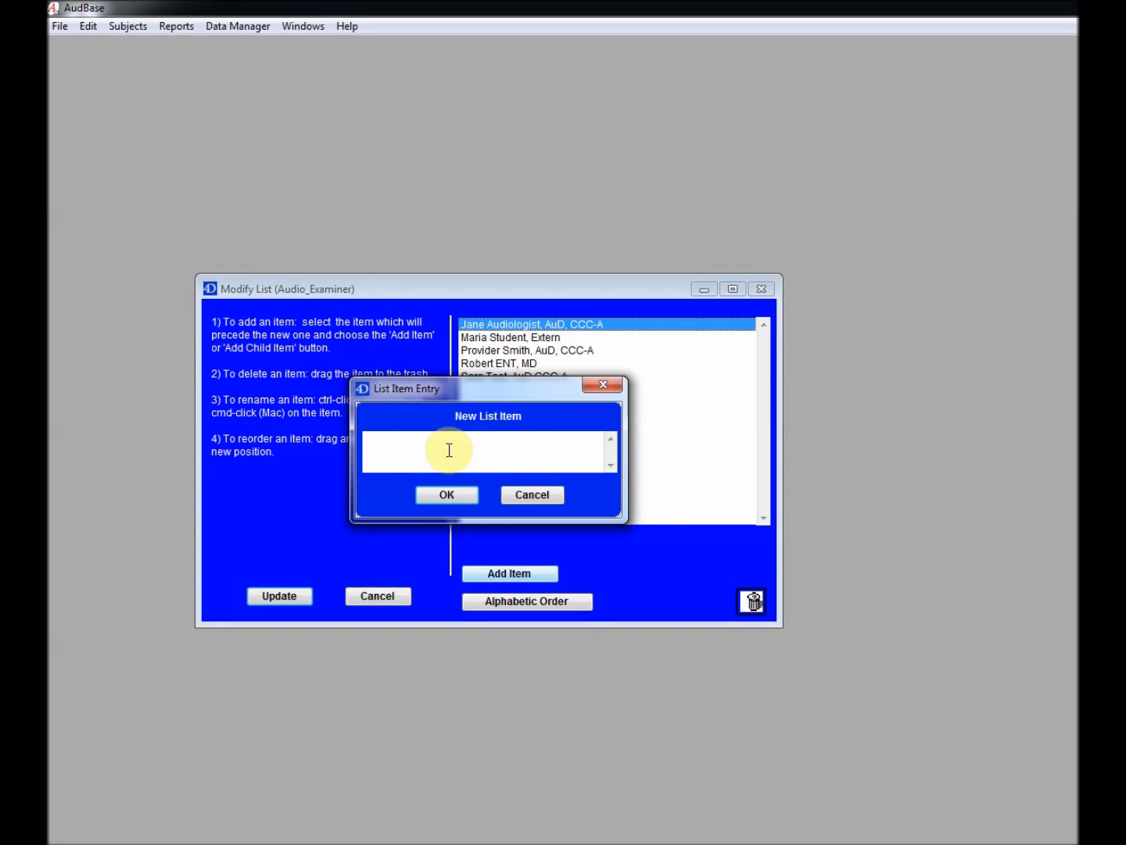
pyautogui.click(457, 489)
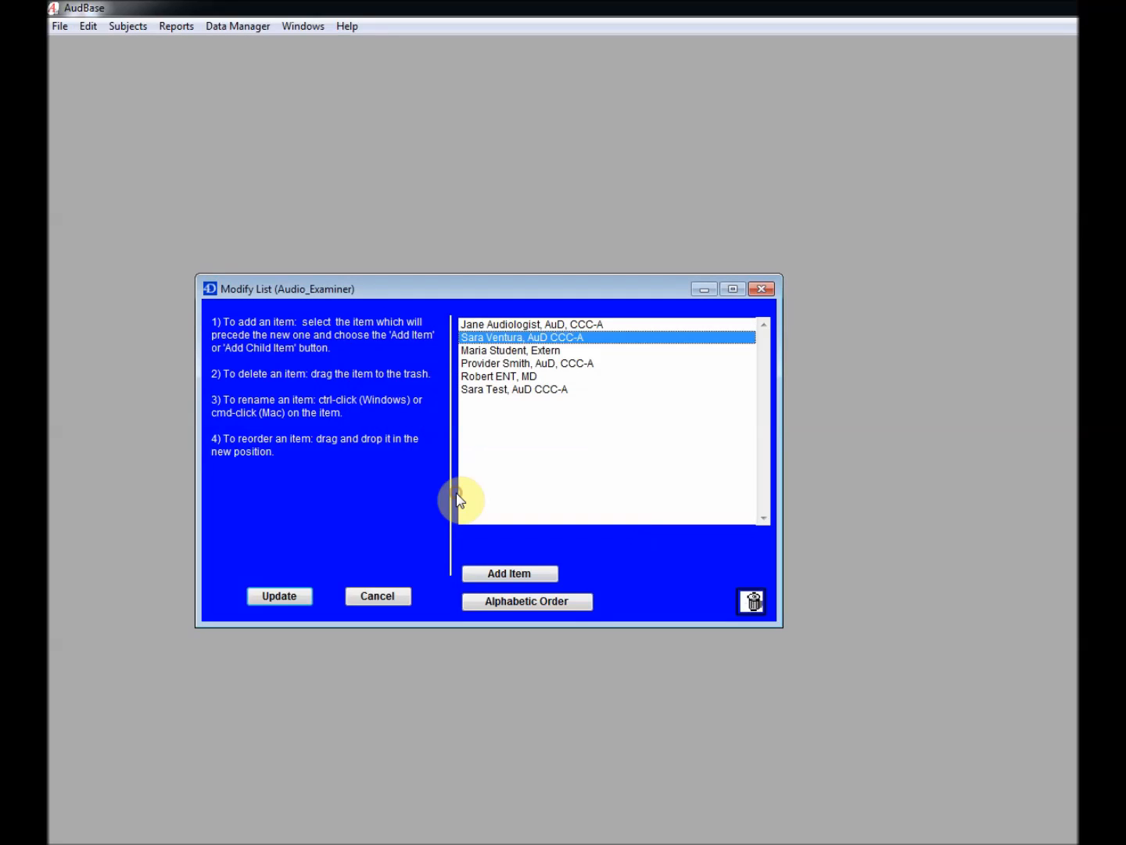
pyautogui.click(528, 599)
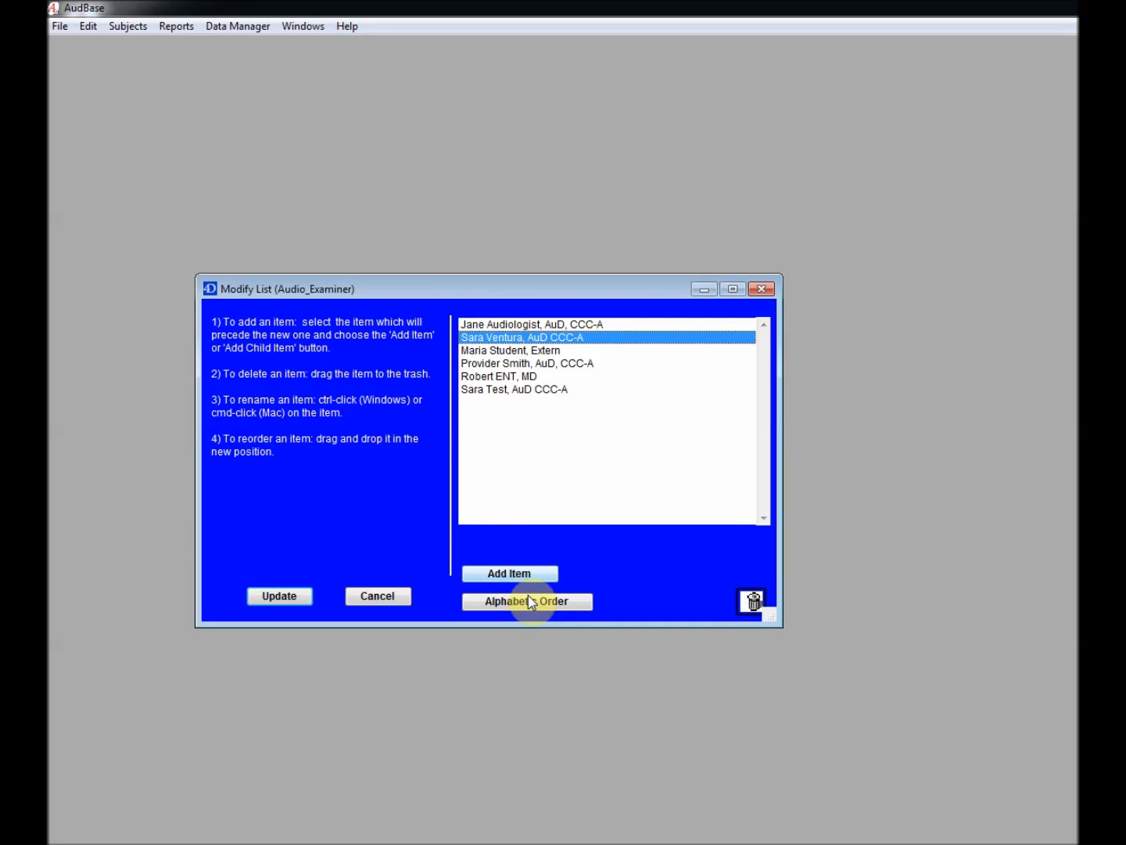
pyautogui.click(259, 599)
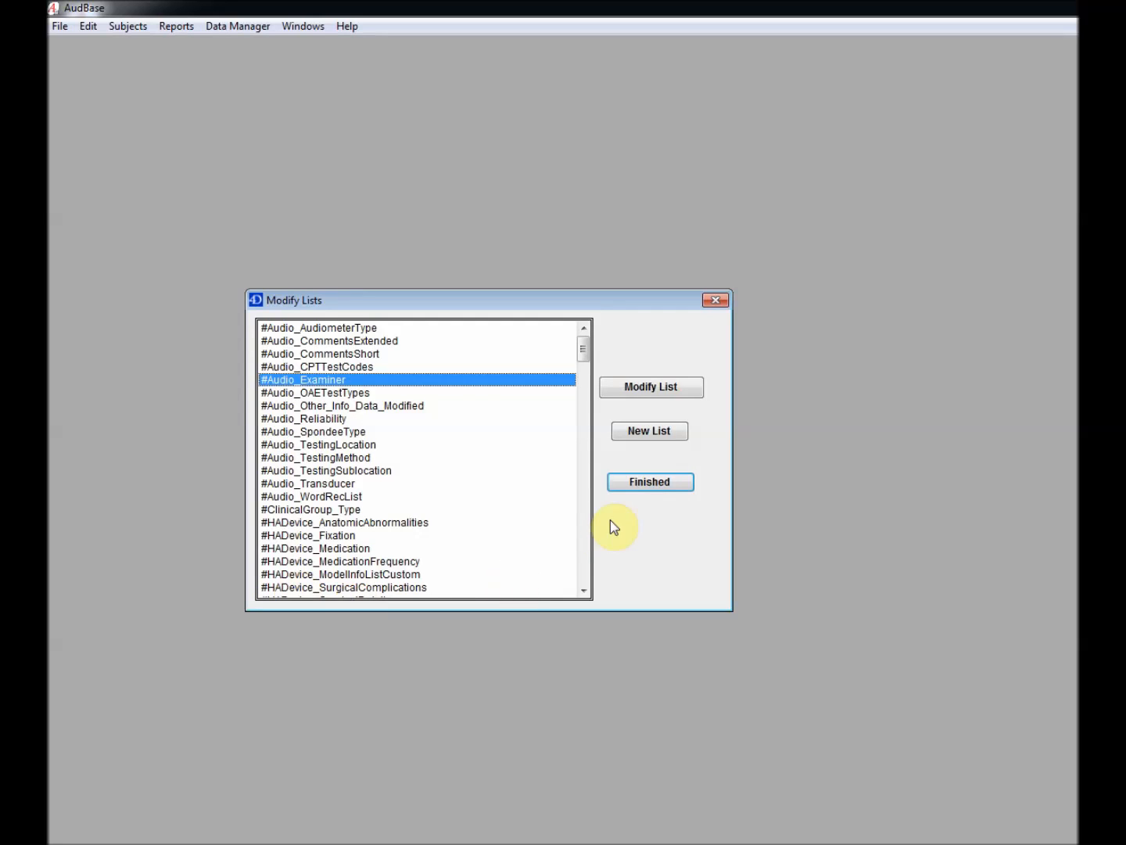
pyautogui.click(627, 480)
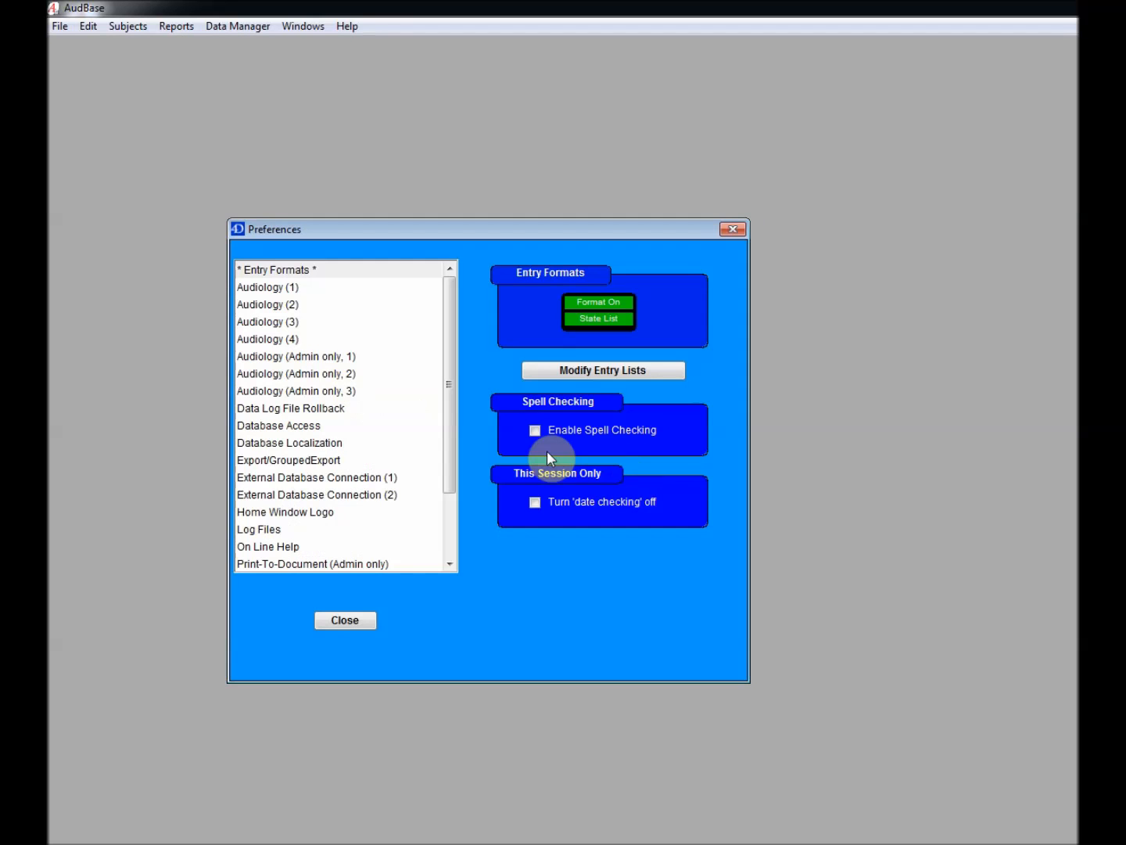
# Paste the scanned signature into the new examiner's block under Audiology (Admin only), then close Preferences
pyautogui.click(327, 359)
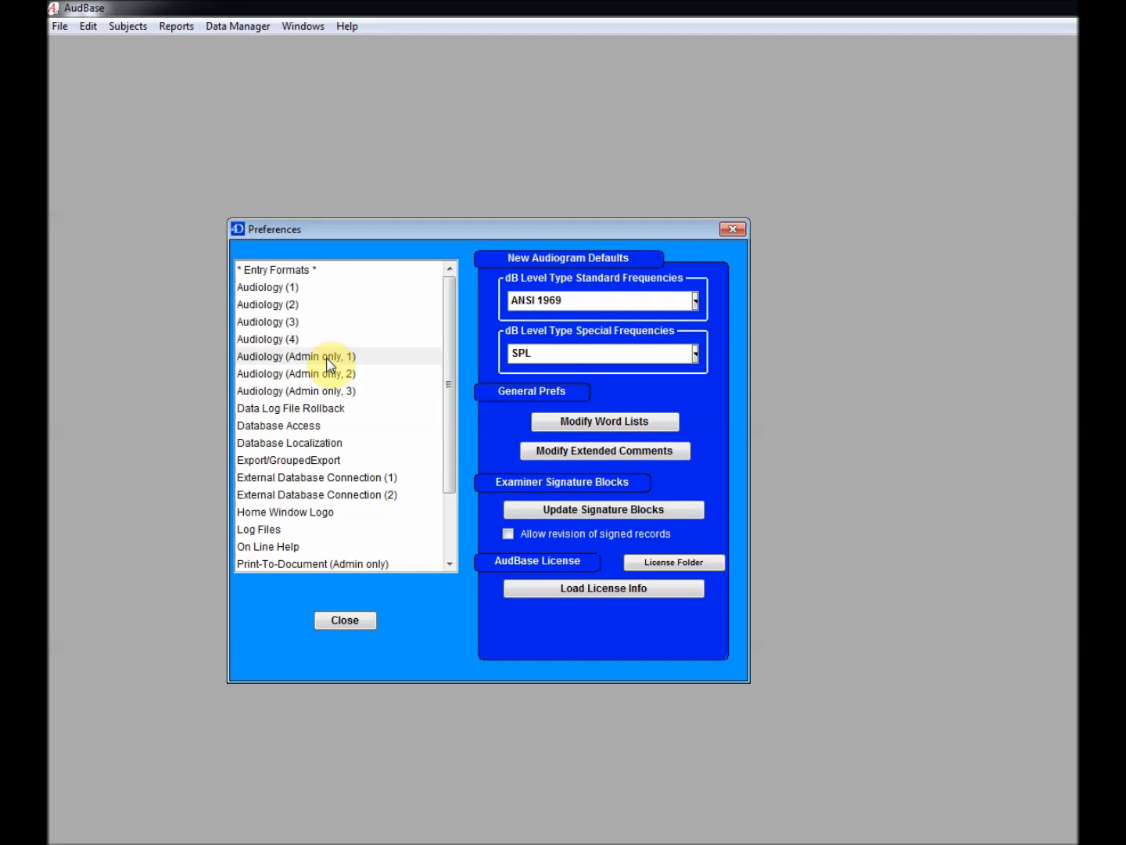
pyautogui.click(630, 510)
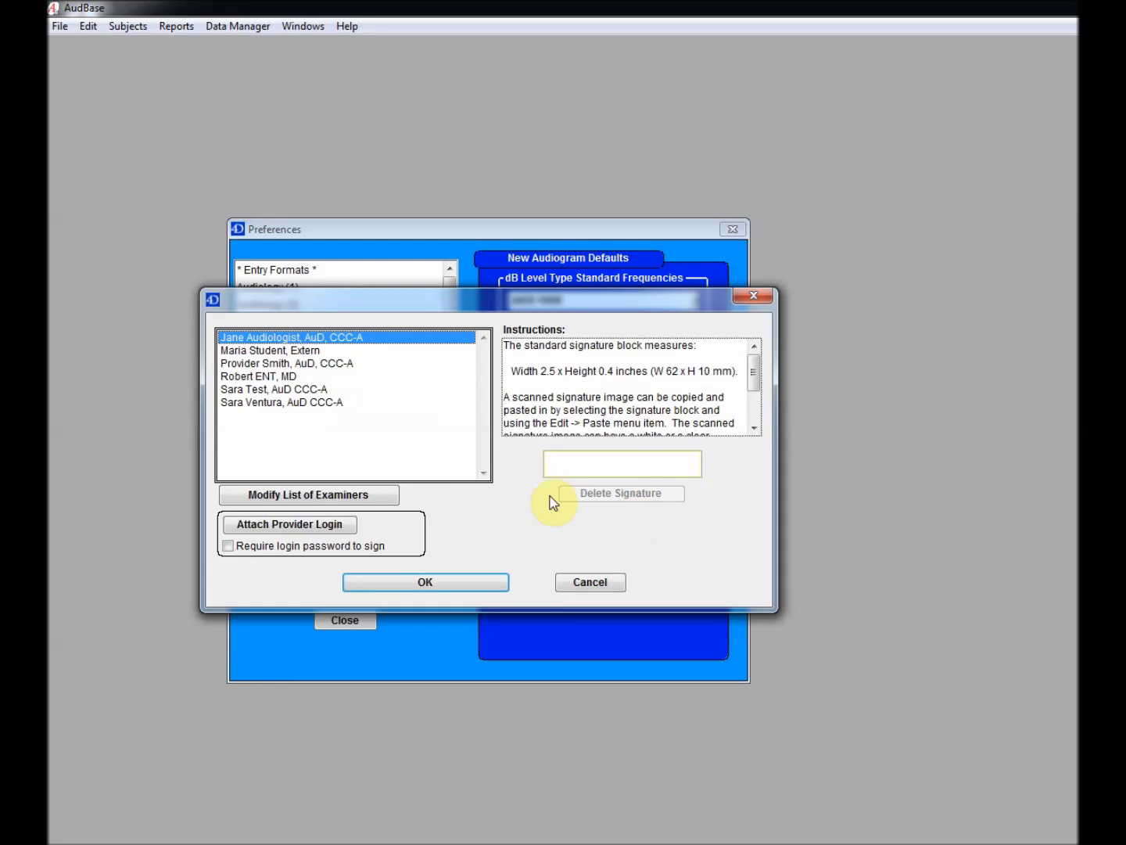
pyautogui.click(282, 402)
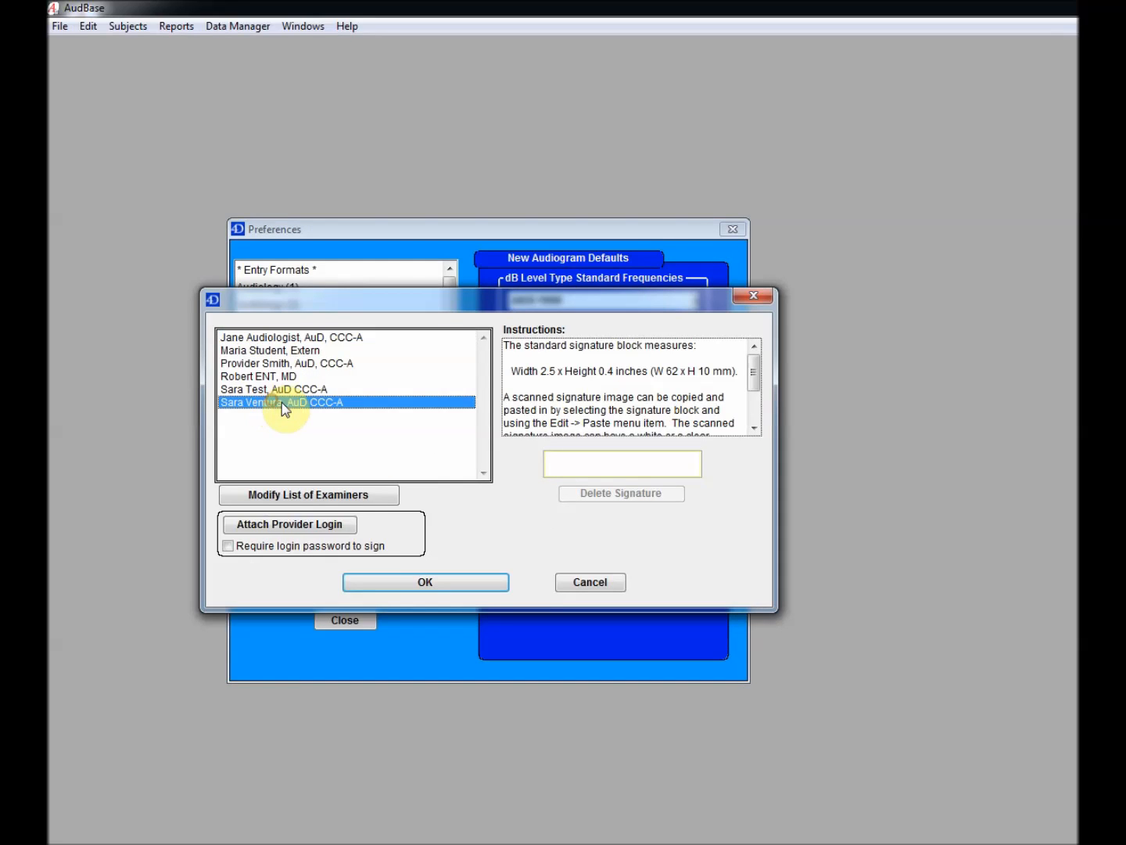
pyautogui.click(649, 470)
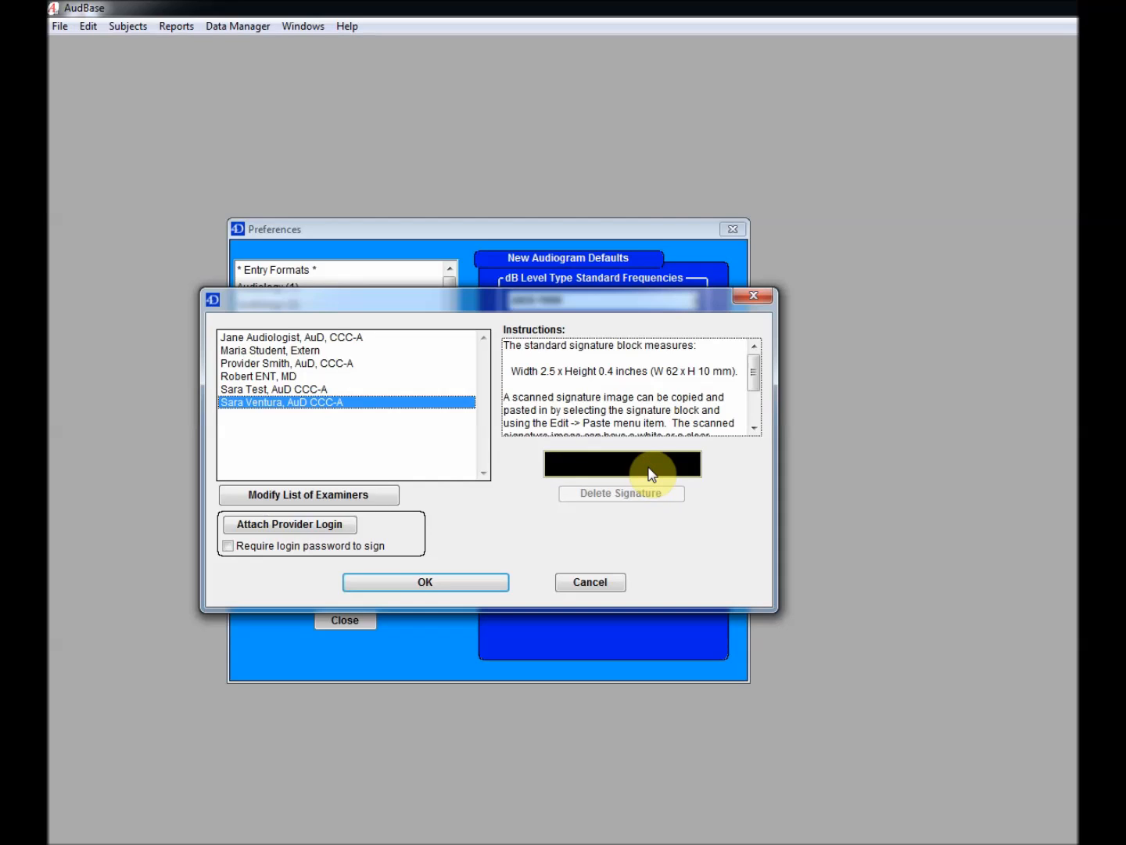
pyautogui.hotkey('ctrl', 'v')
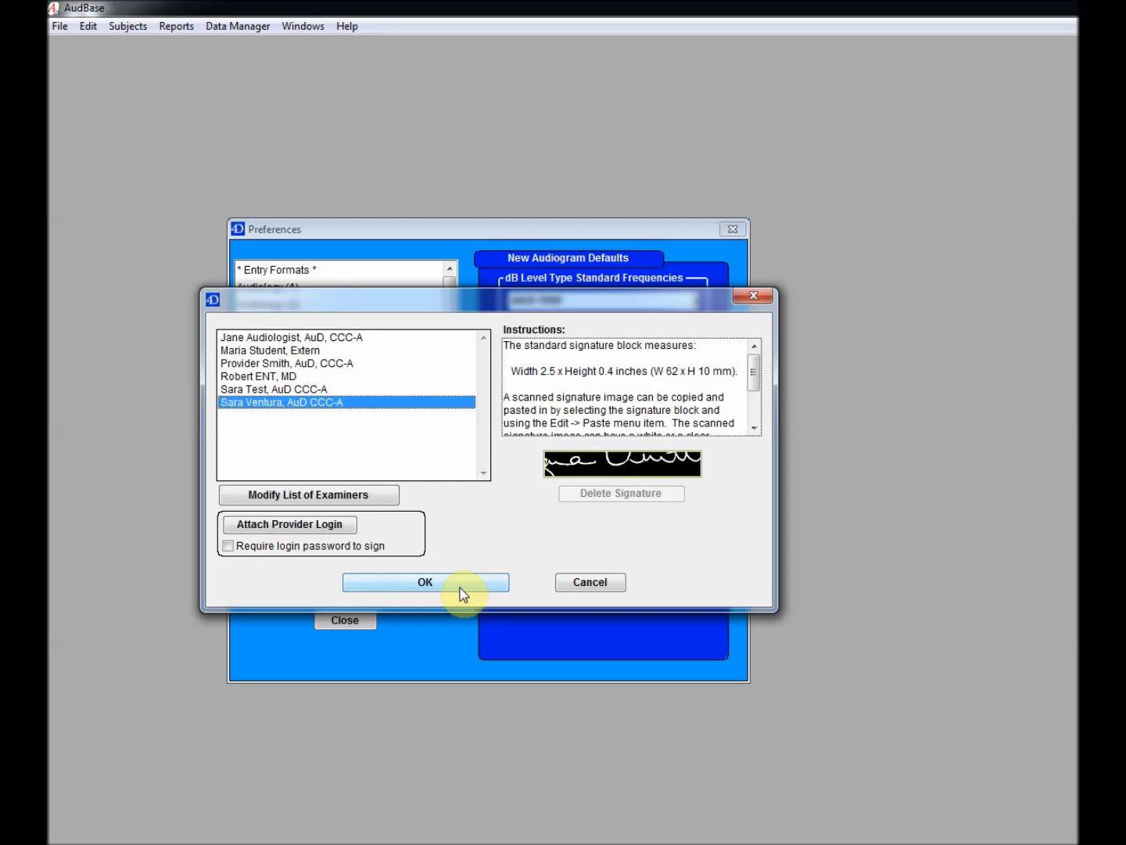
pyautogui.click(461, 583)
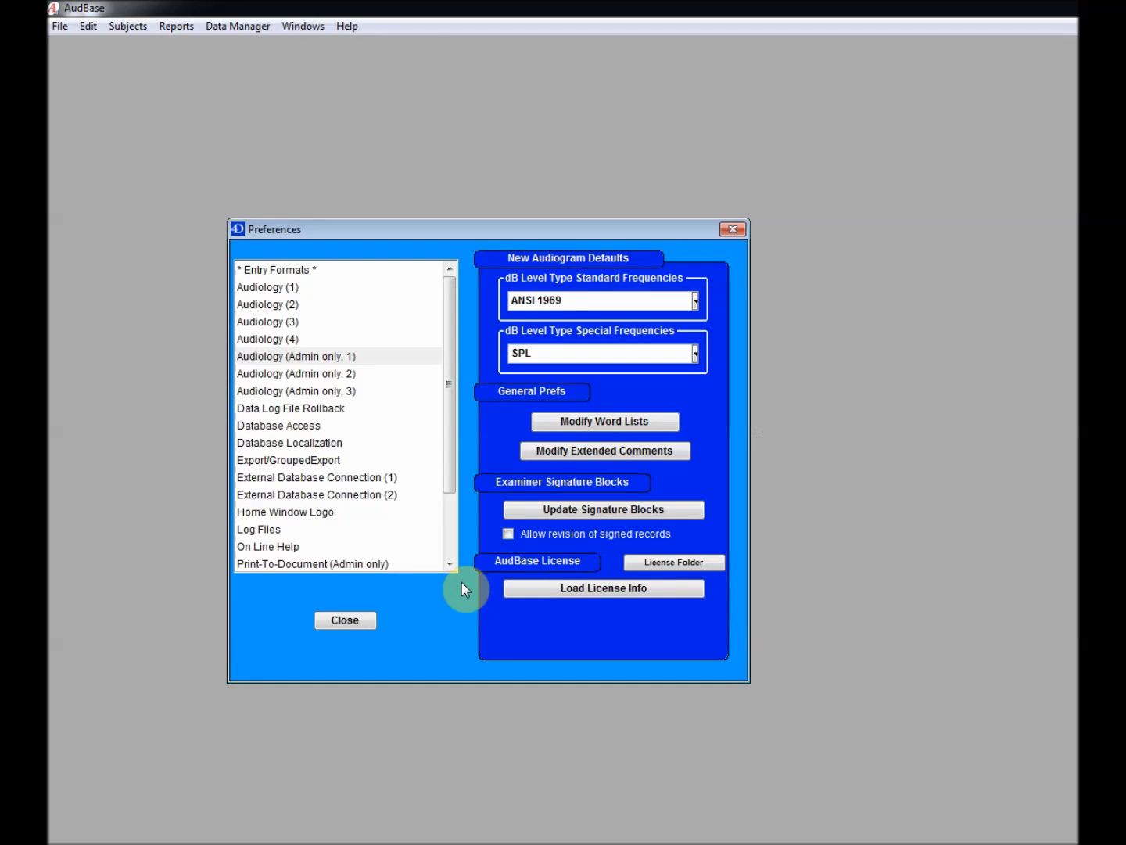
pyautogui.click(344, 620)
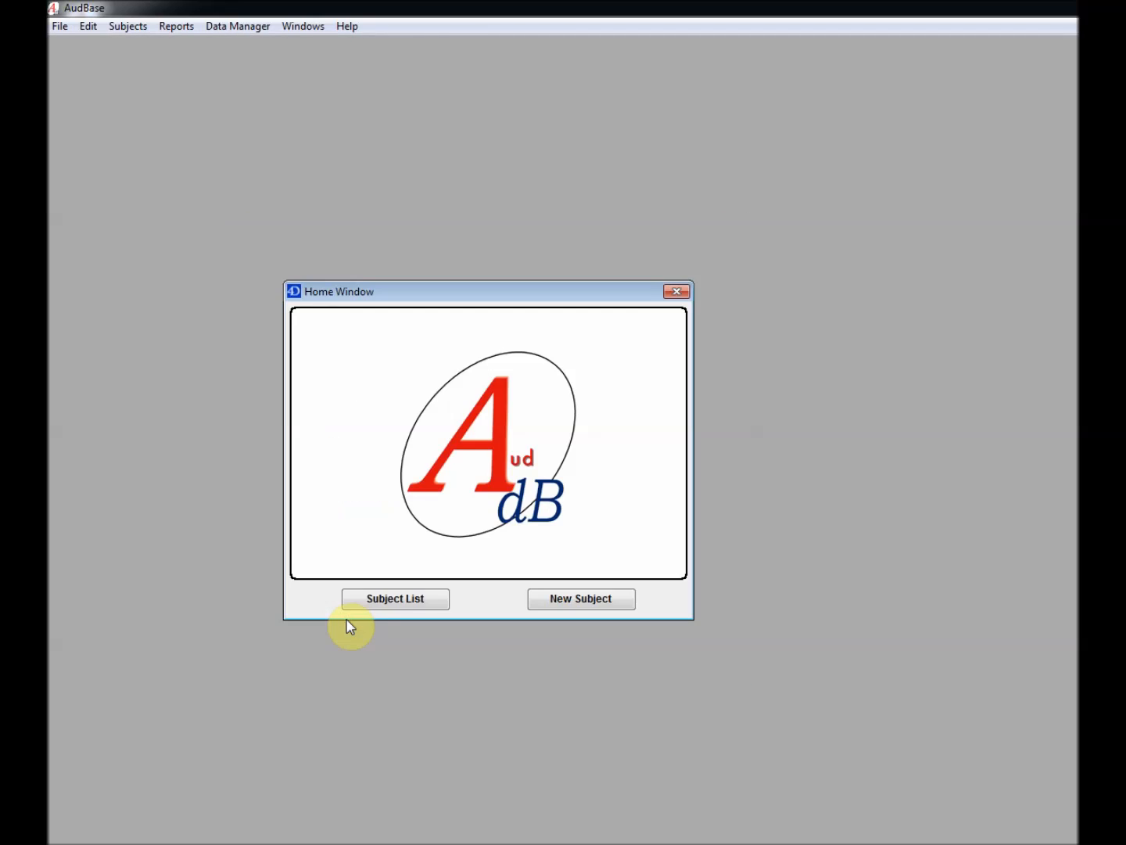
# Exit AudBase and log back in with the new provider's user name and password
pyautogui.click(58, 26)
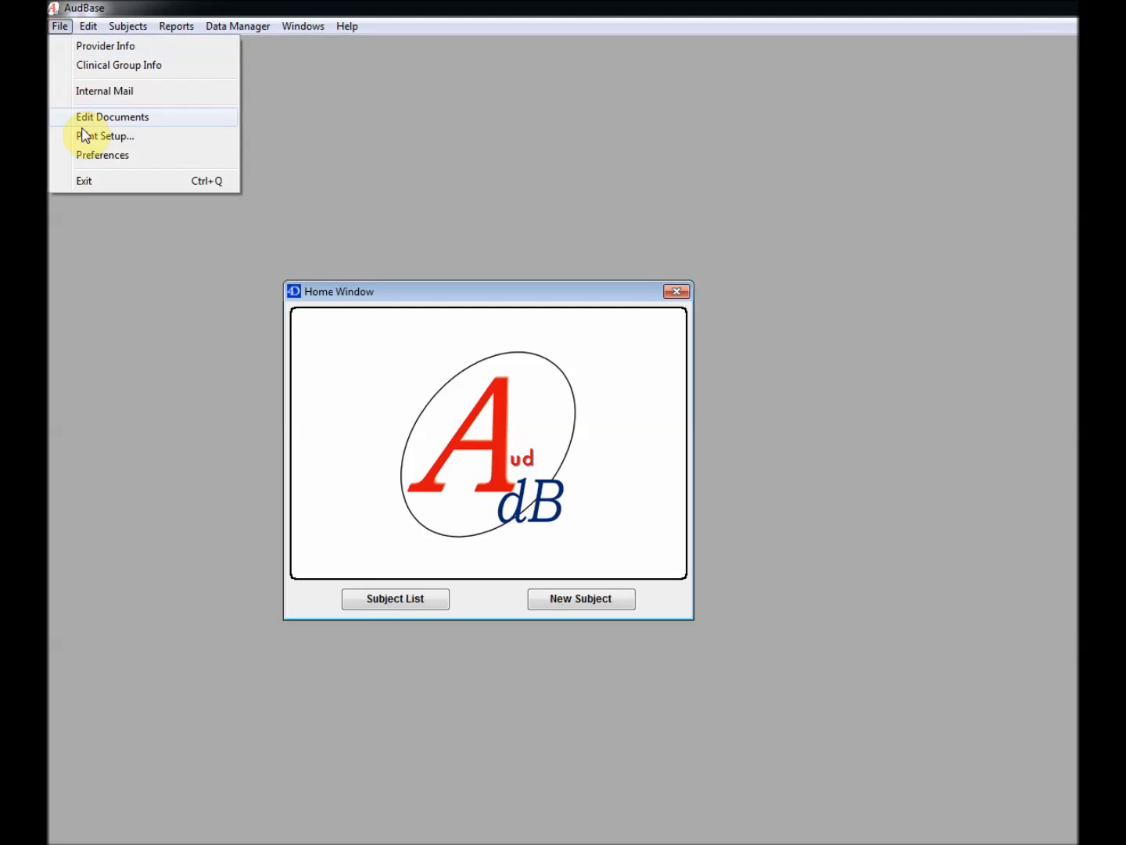
pyautogui.click(109, 181)
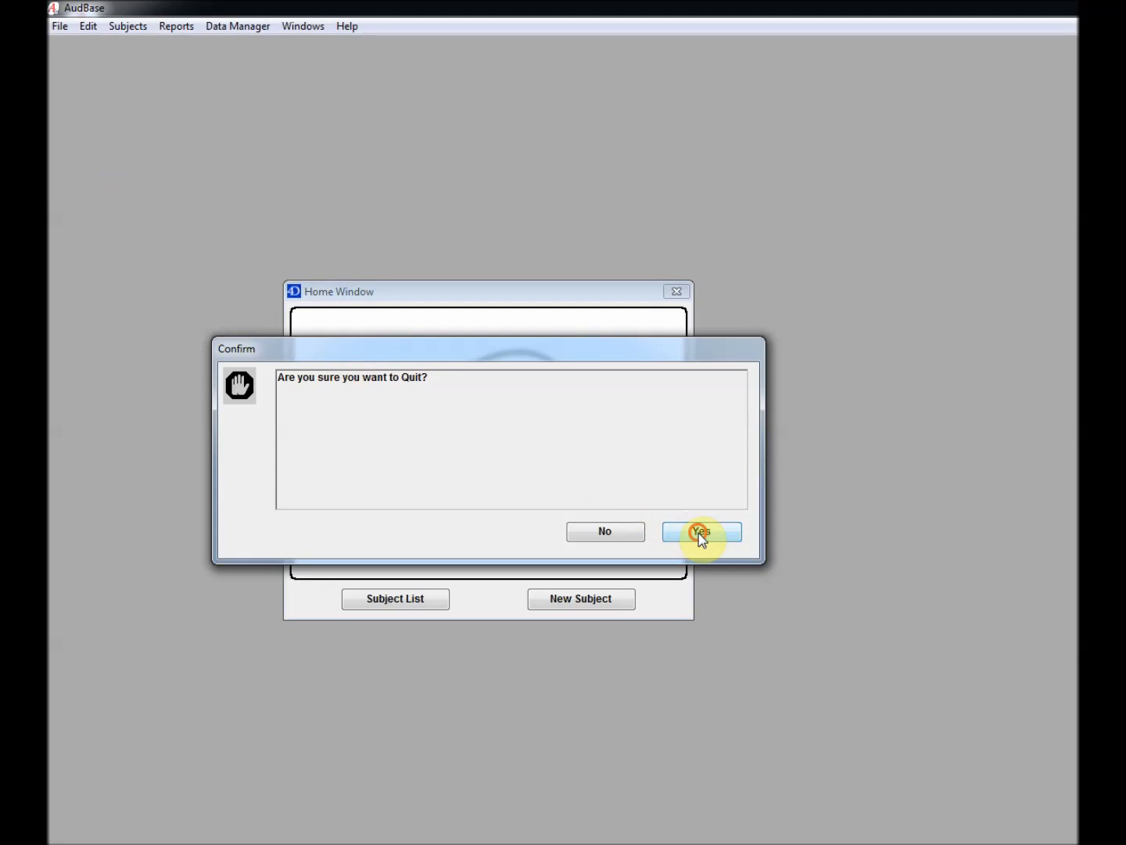
pyautogui.click(698, 533)
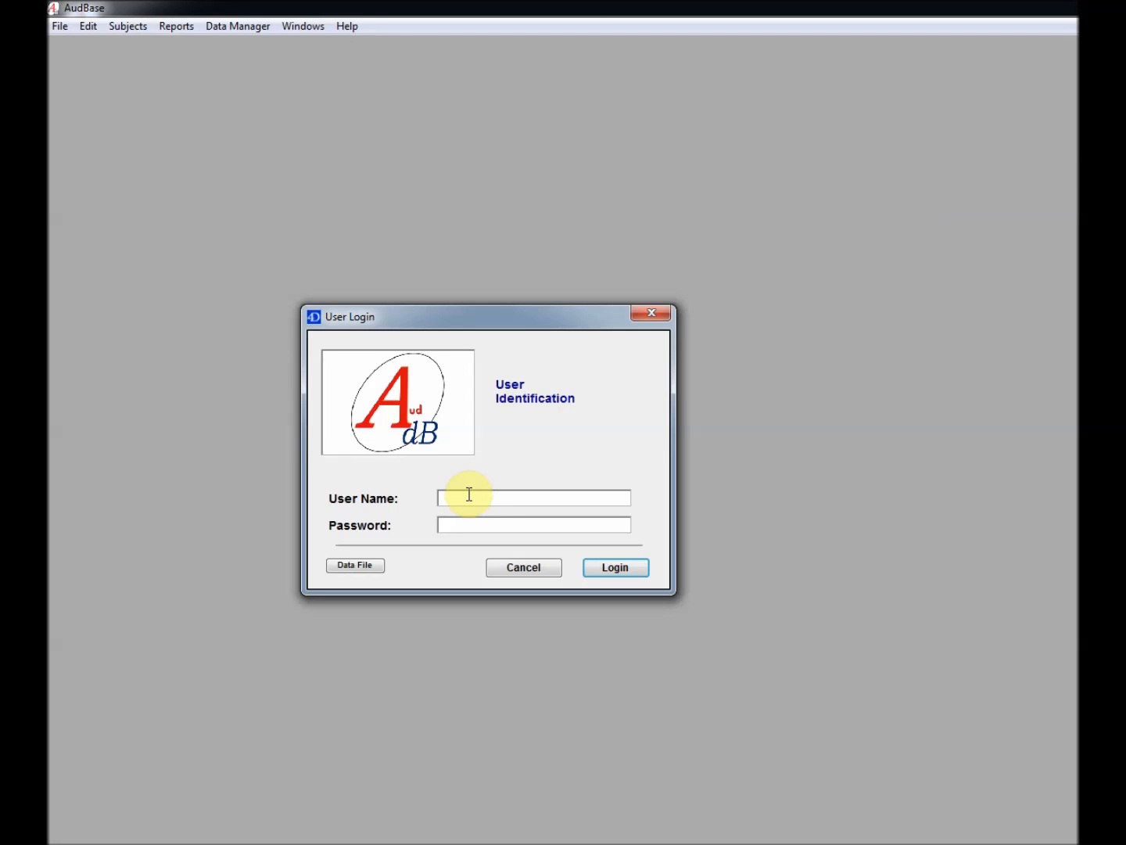
pyautogui.write('ventura')
pyautogui.write('*******')
pyautogui.press('Return')
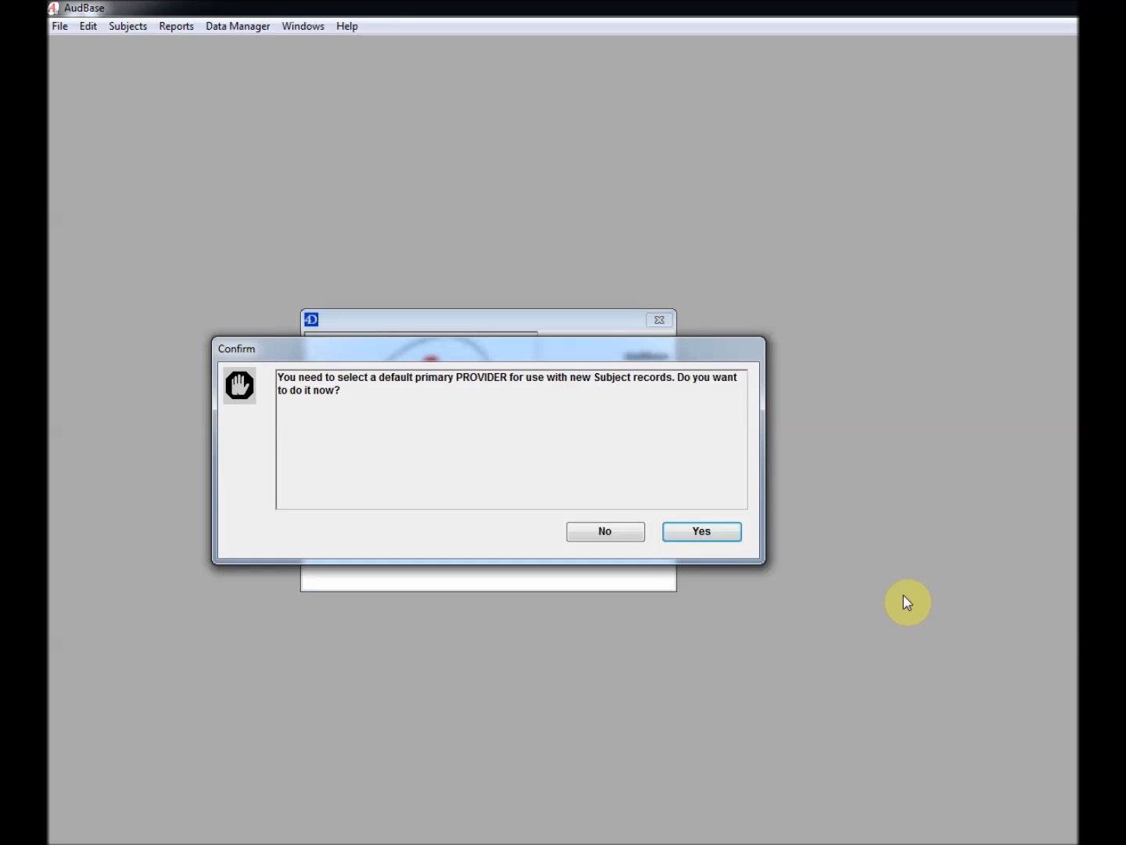
# Make the new provider the default provider for new subject records
pyautogui.click(702, 532)
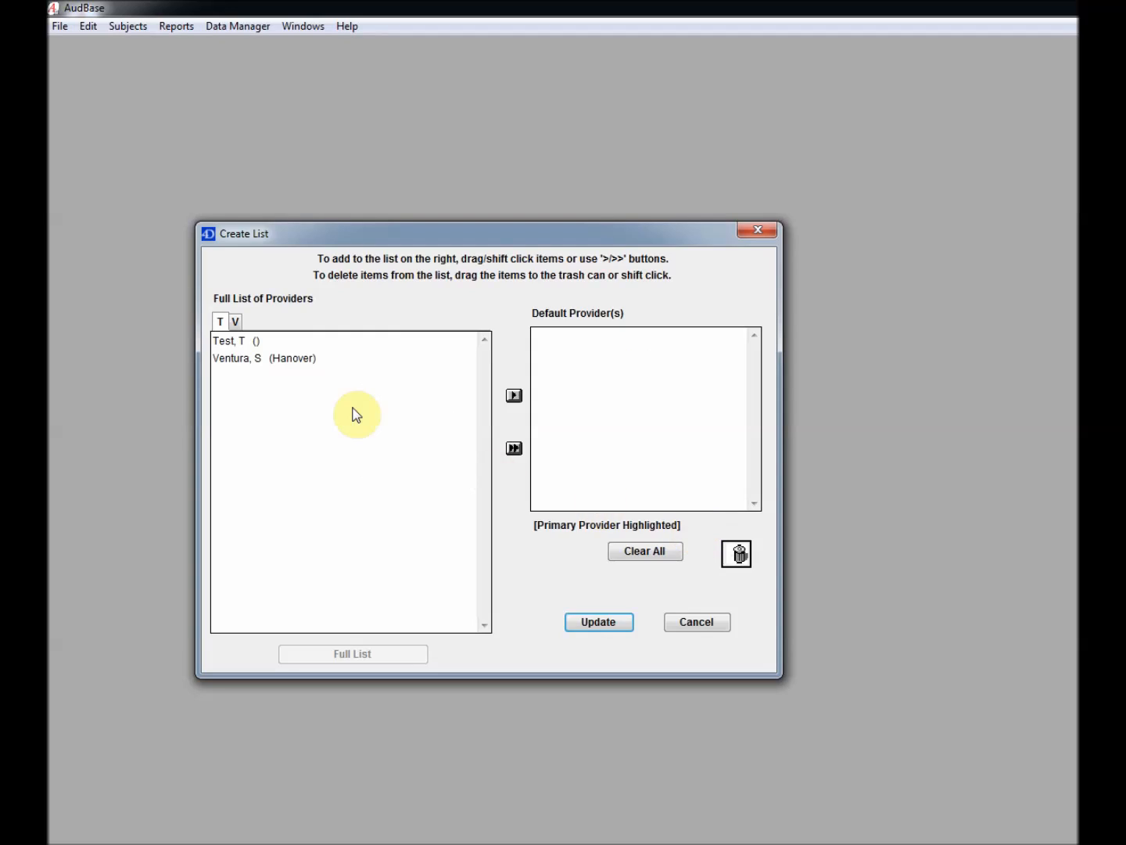
pyautogui.click(265, 364)
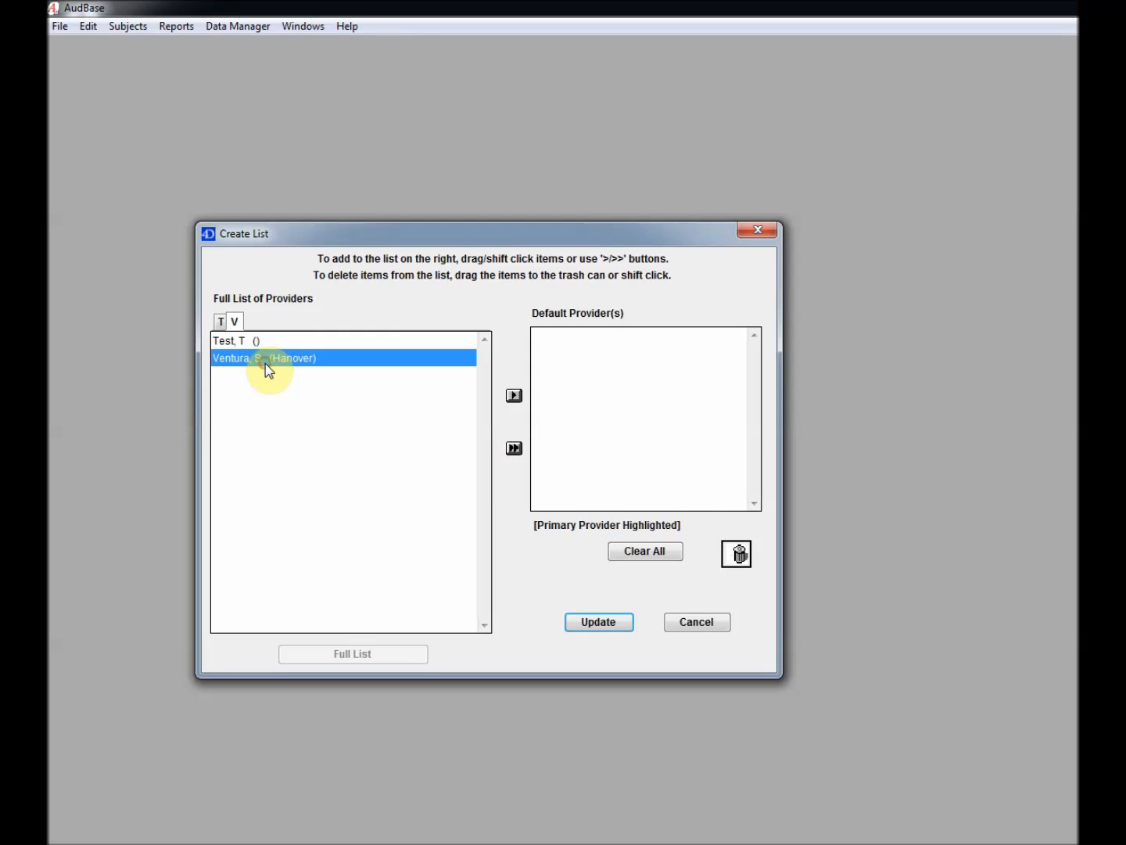
pyautogui.moveTo(417, 374); pyautogui.dragTo(628, 377)
pyautogui.click(604, 624)
# Add Baltimore Clinic to the Default Clinical Group(s) and update
pyautogui.click(716, 530)
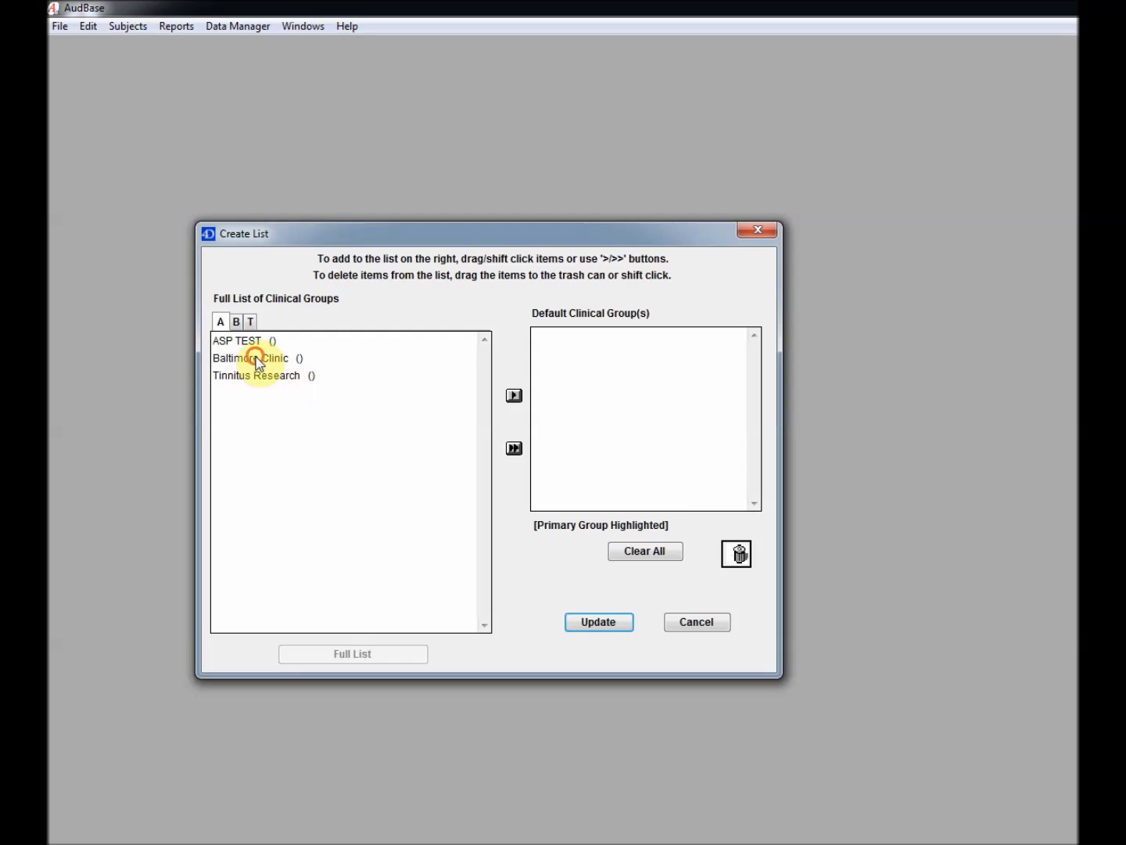
pyautogui.click(262, 358)
pyautogui.click(270, 363)
pyautogui.moveTo(531, 381); pyautogui.dragTo(631, 377)
pyautogui.click(618, 621)
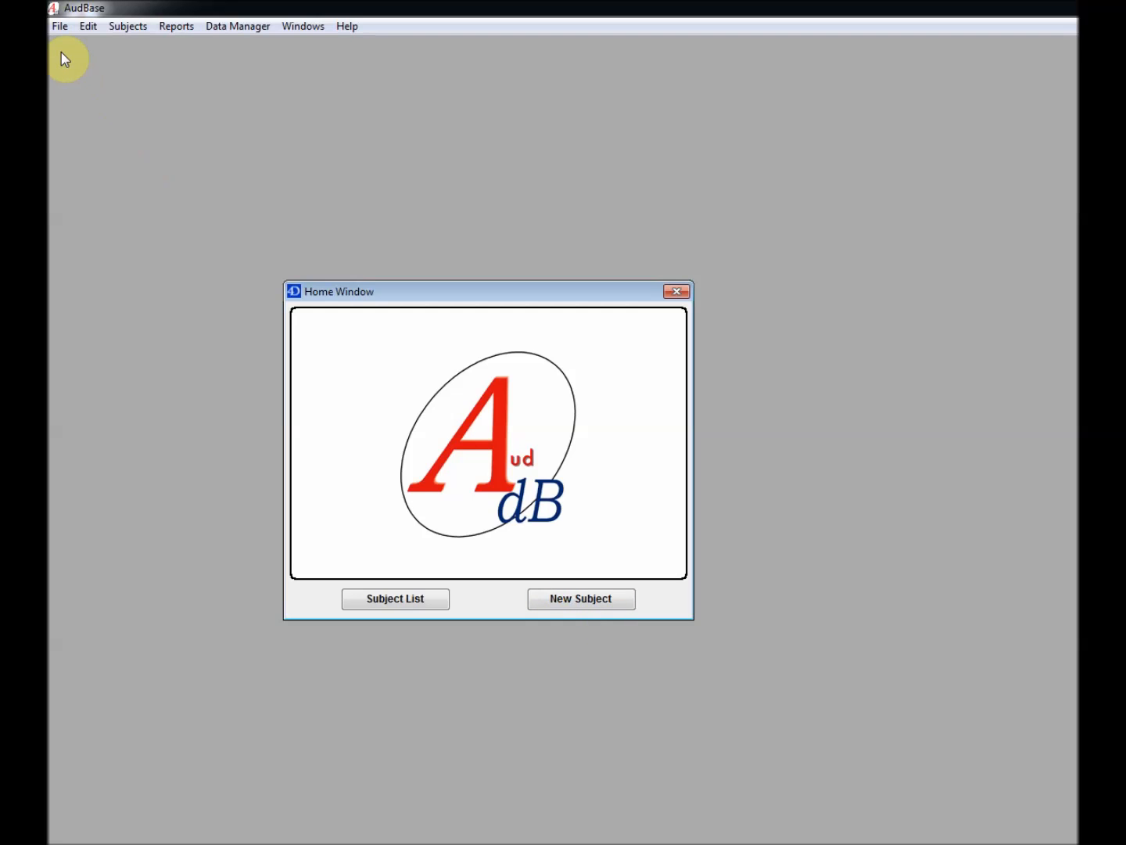
# In Audiology preferences, set the new provider as default examiner and GSI 61 as audiometer
pyautogui.click(61, 30)
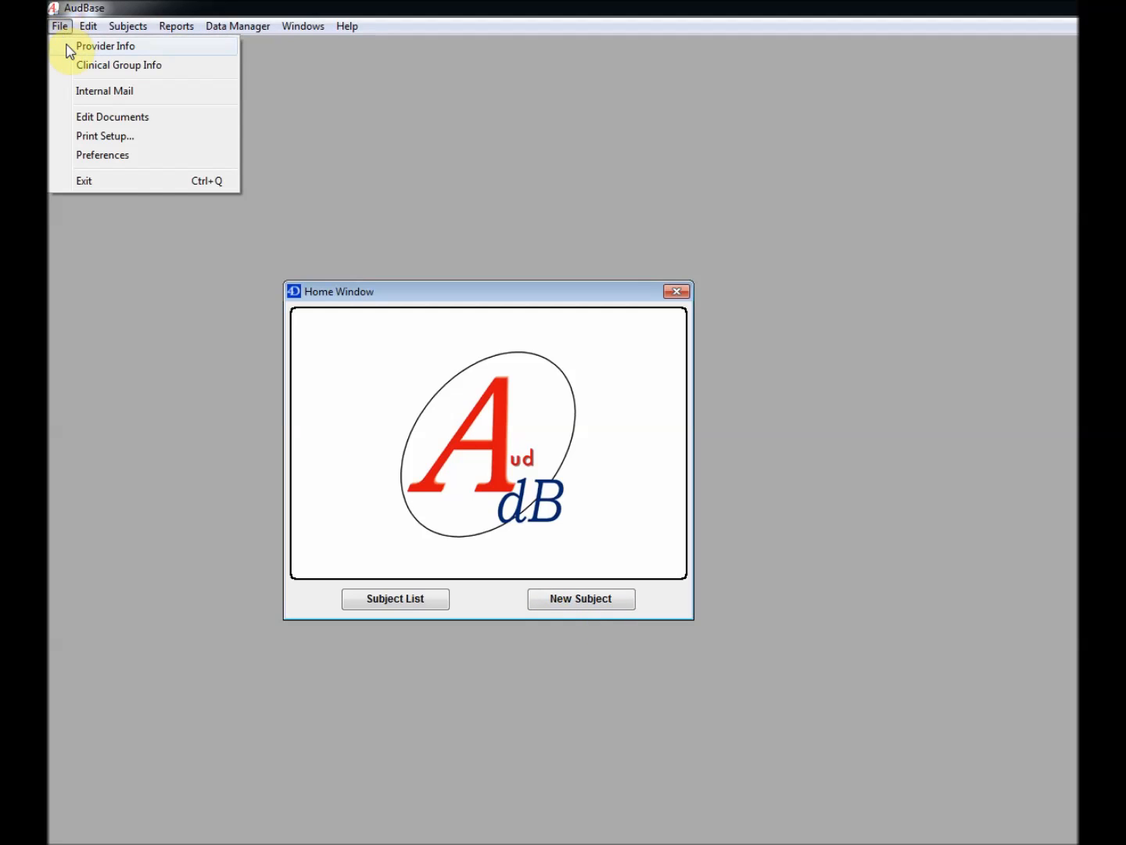
pyautogui.click(110, 155)
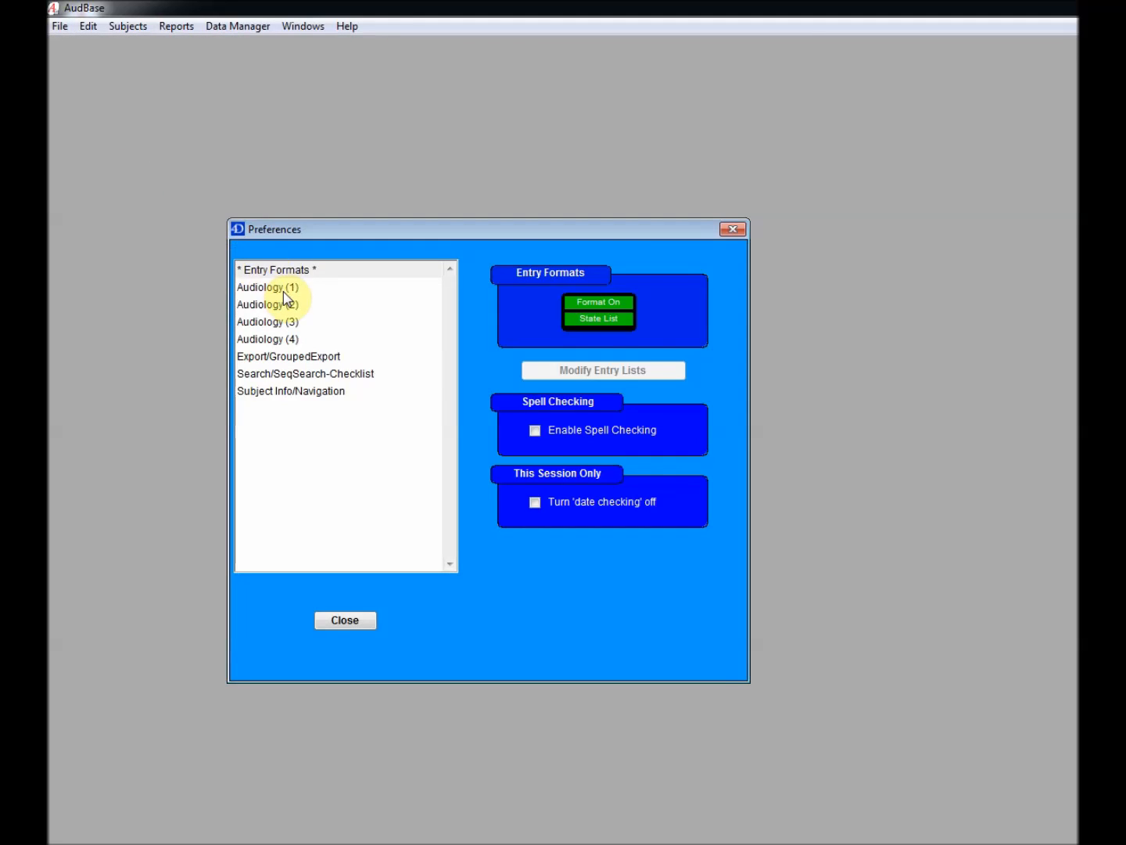
pyautogui.click(284, 295)
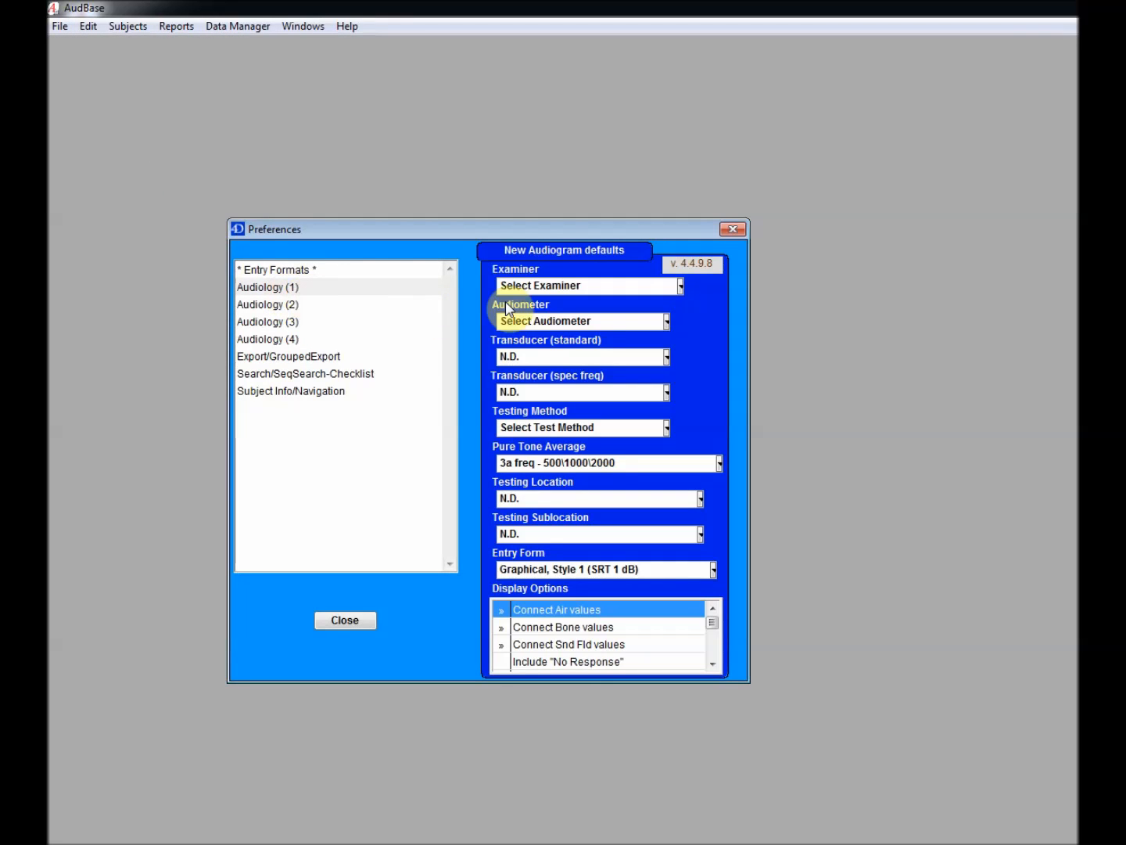
pyautogui.click(574, 283)
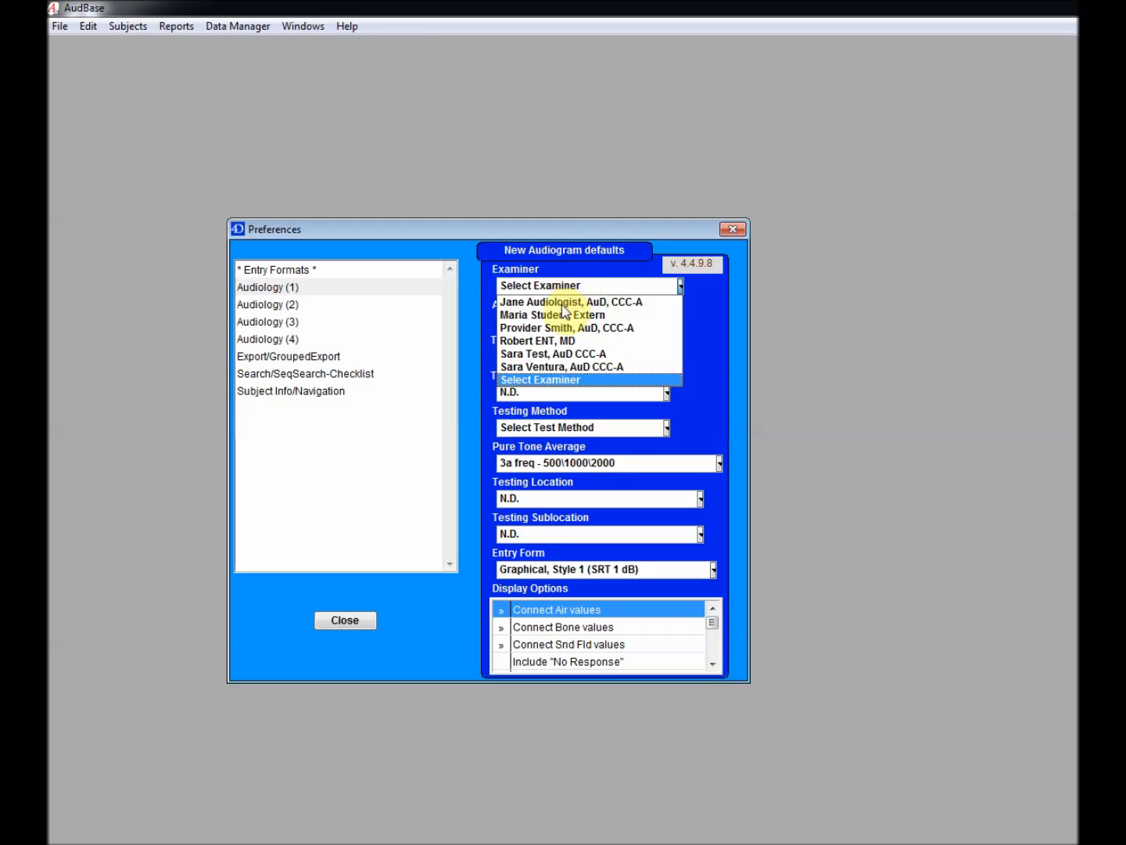
pyautogui.click(563, 368)
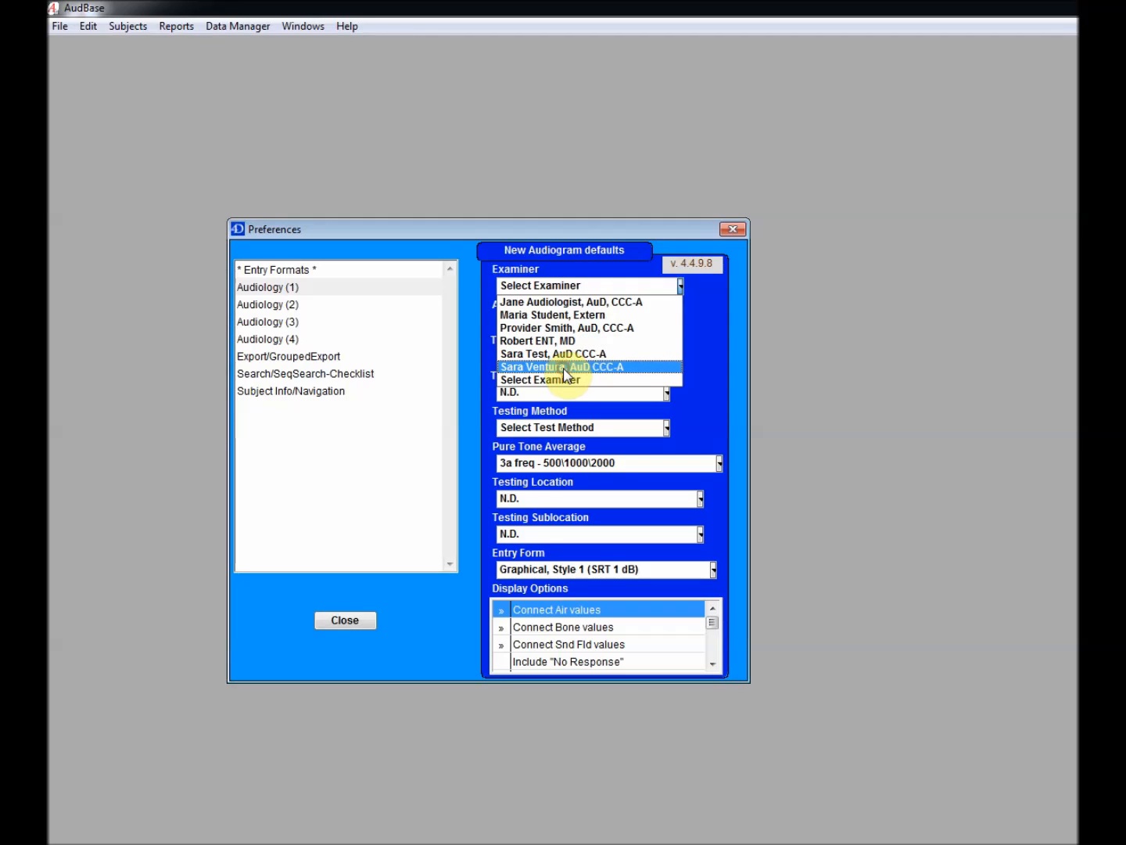
pyautogui.click(561, 321)
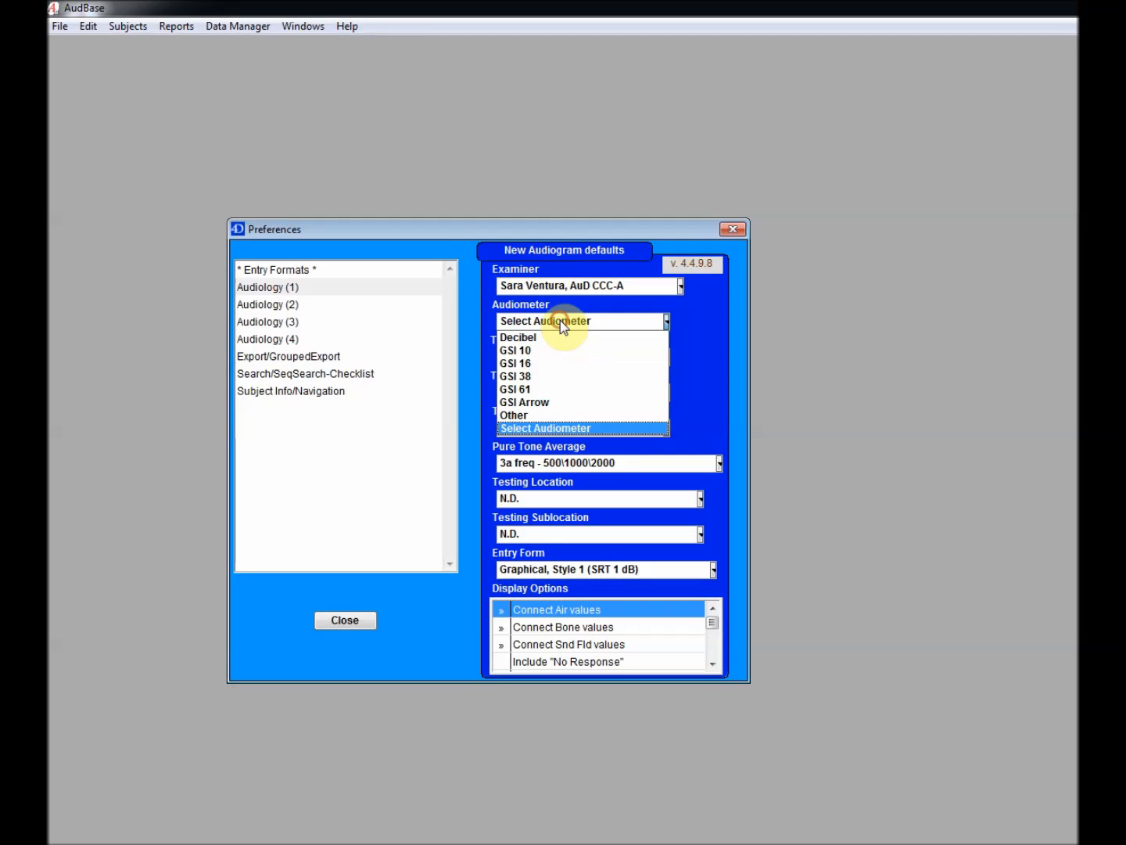
pyautogui.click(544, 389)
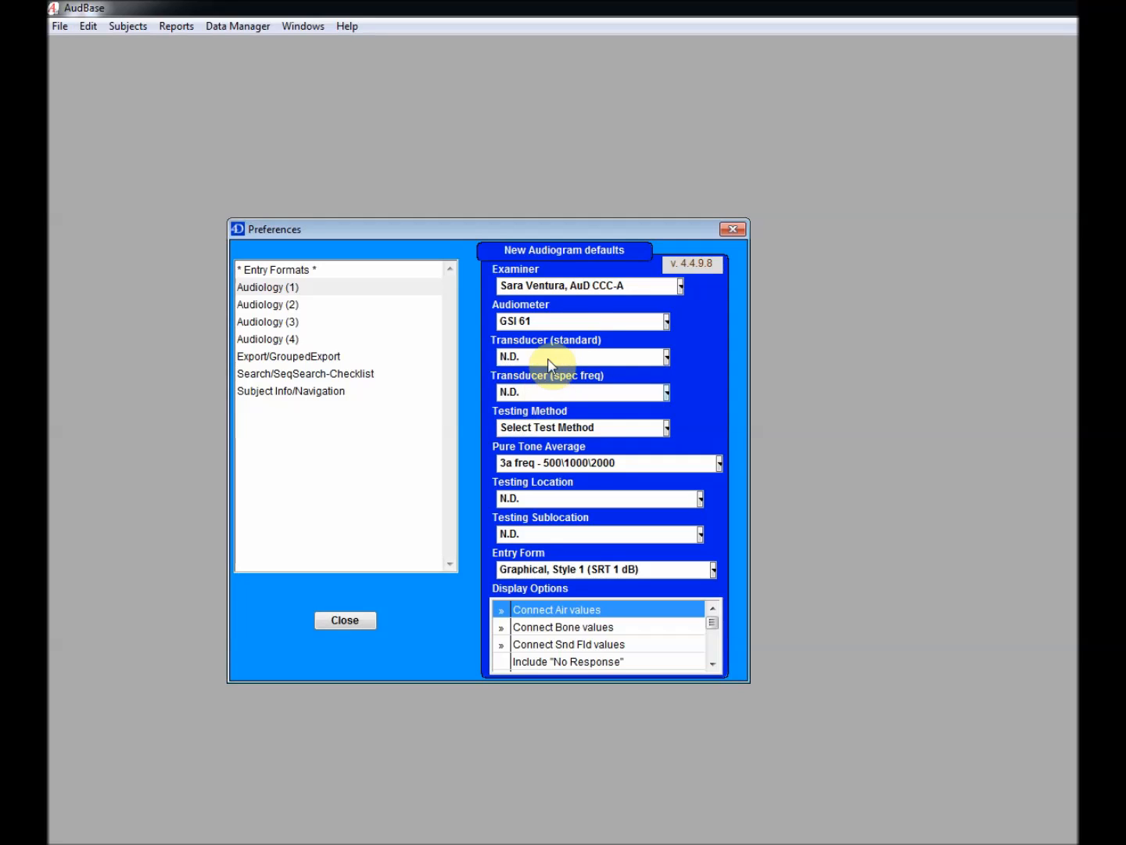
# Set transducers to TDH-39 and Sennheiser HDA200, and testing method to CA
pyautogui.click(590, 363)
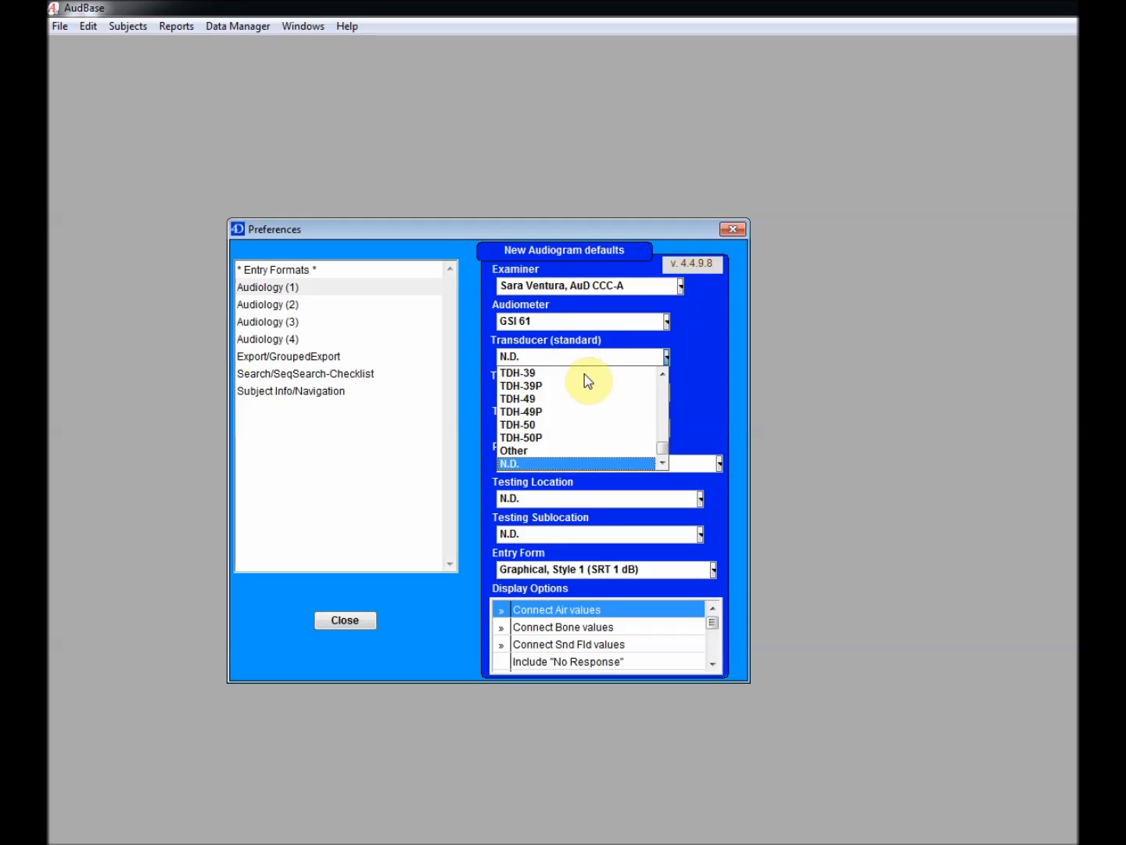
pyautogui.click(581, 375)
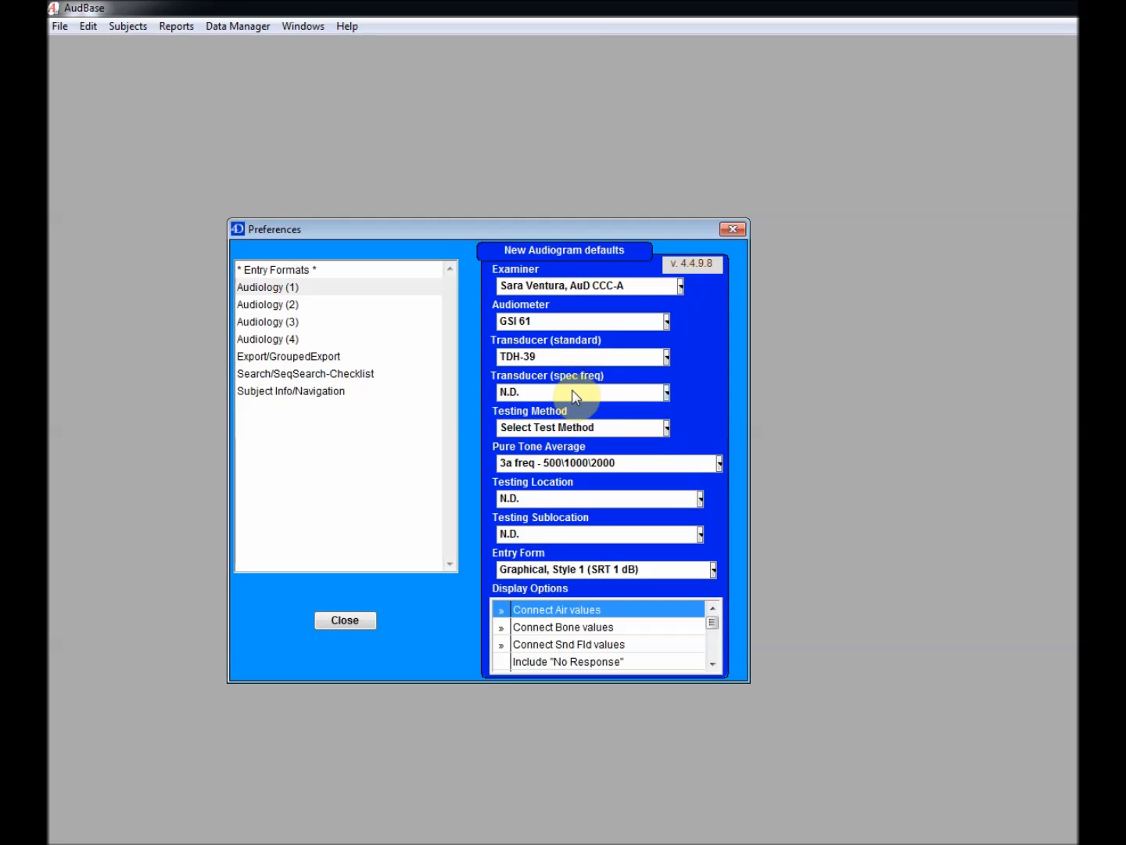
pyautogui.click(573, 391)
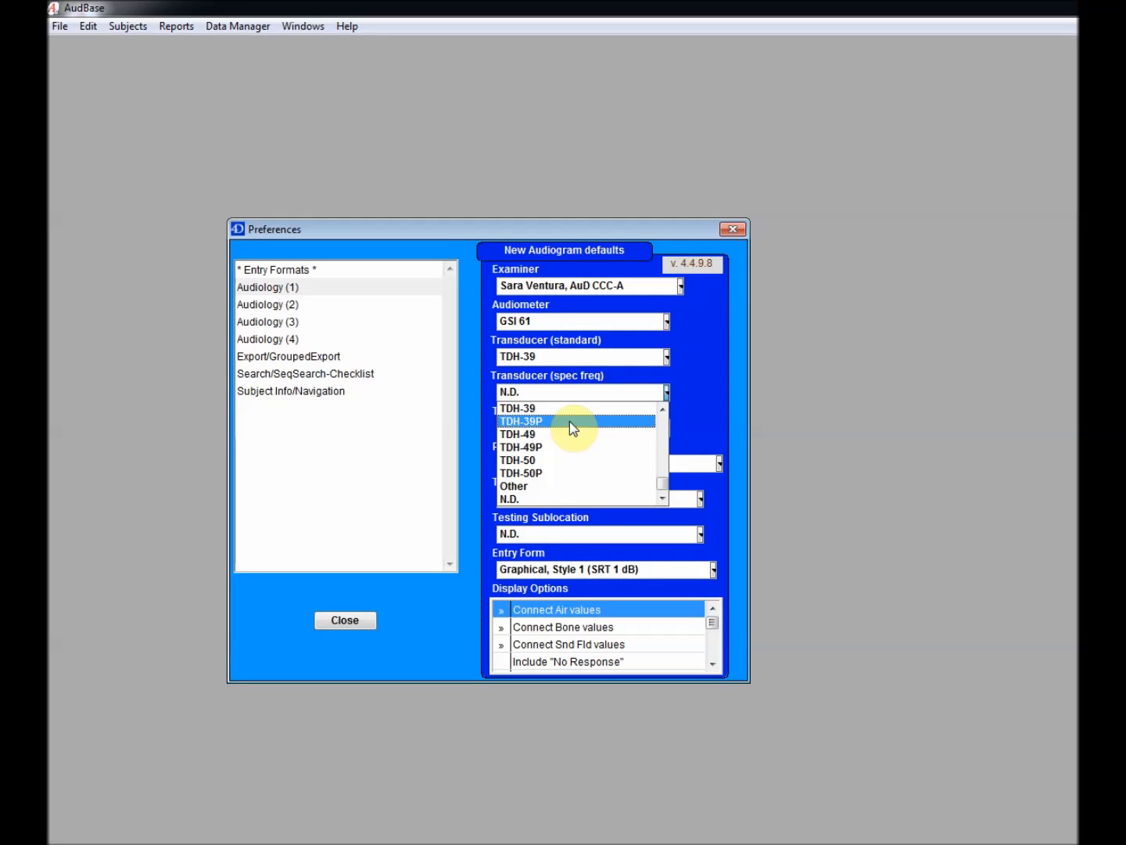
pyautogui.scroll(2, 570, 421)
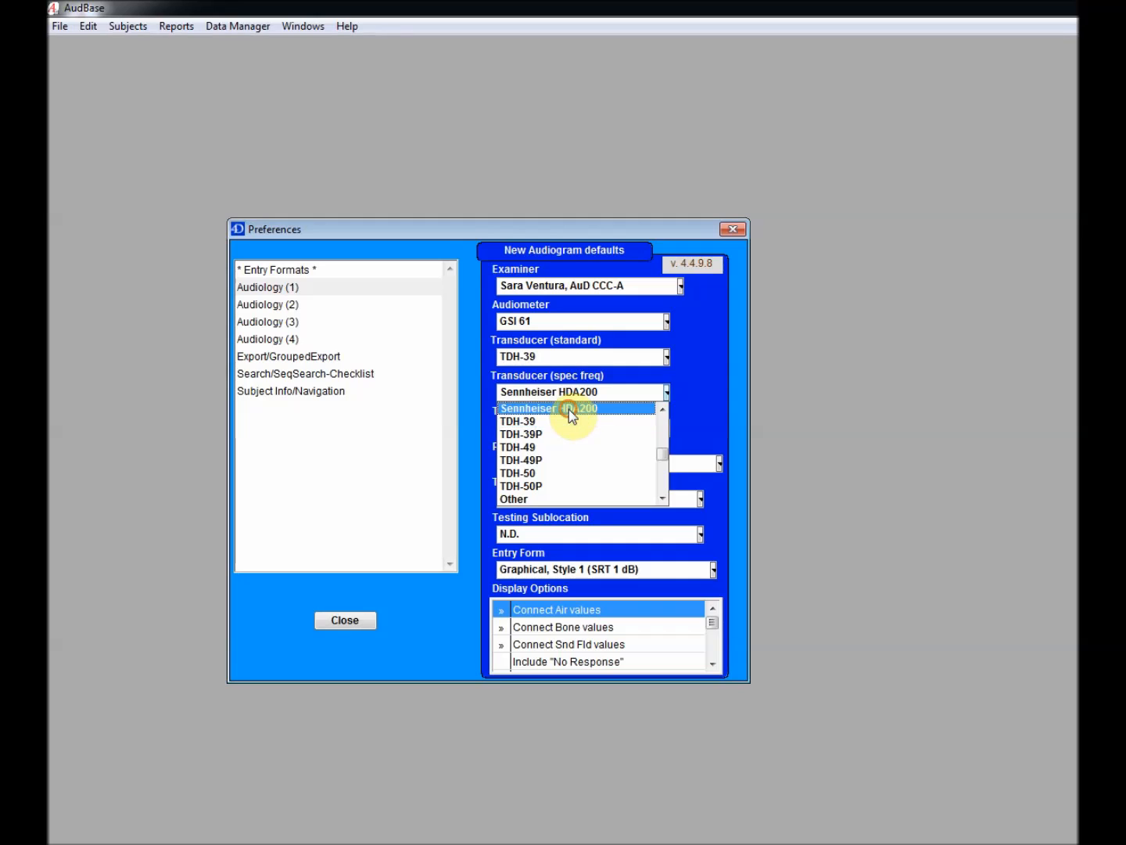
pyautogui.click(569, 409)
pyautogui.click(583, 429)
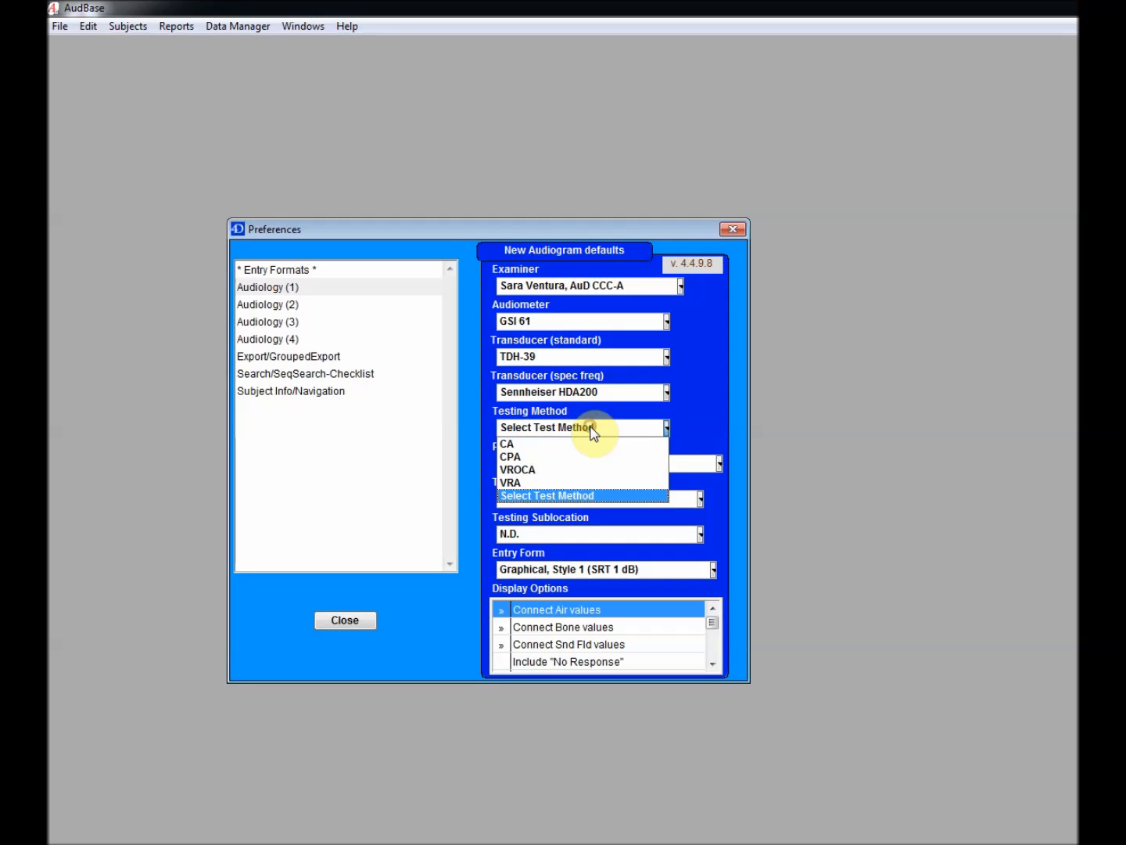
pyautogui.click(585, 446)
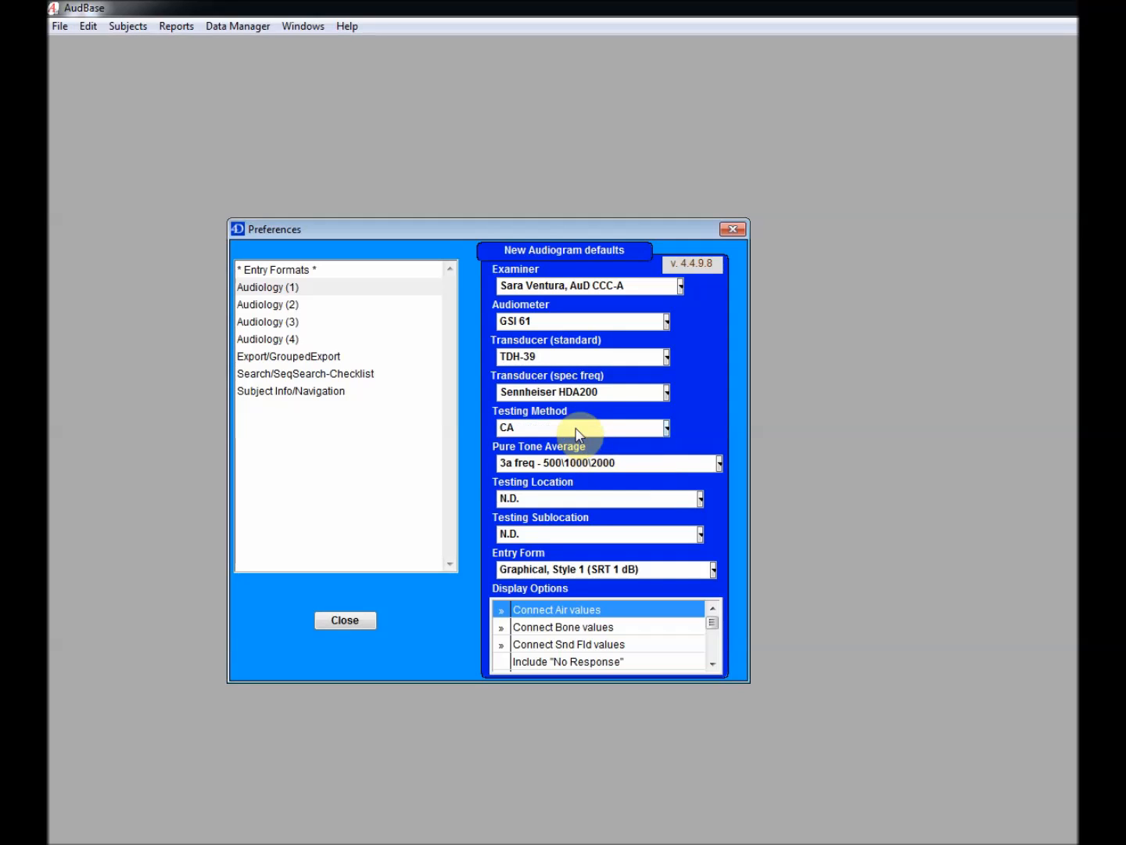
# Set Testing Location to Pediatric Otolaryngology [OTP], turn off Connect Bone values, and turn on Masked Preferred
pyautogui.click(594, 498)
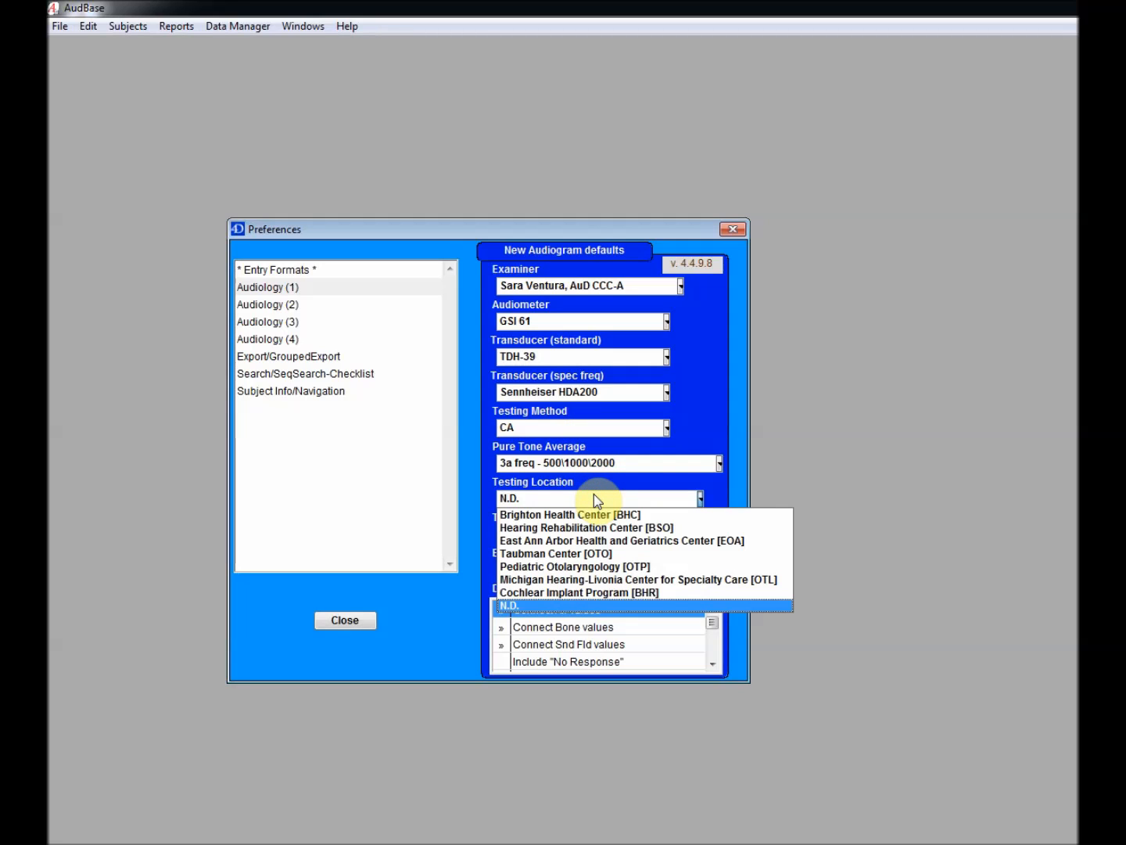
pyautogui.click(607, 568)
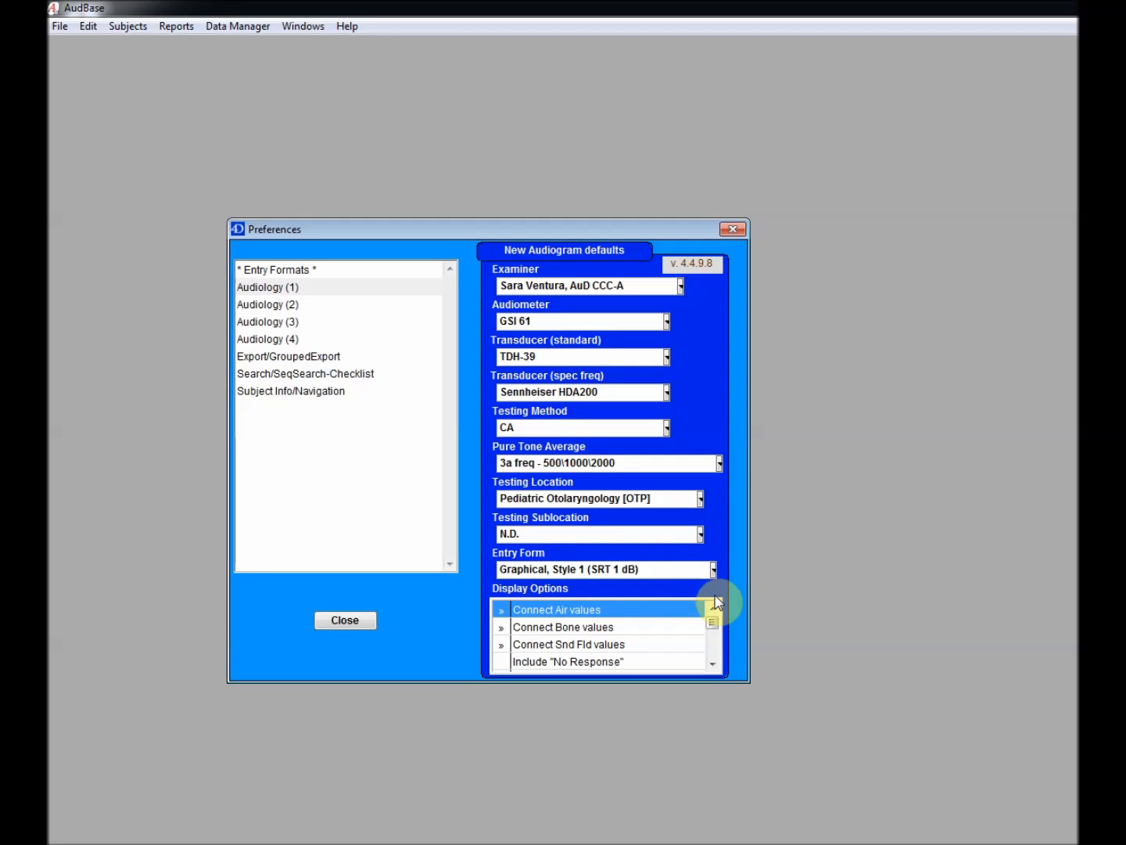
pyautogui.click(510, 629)
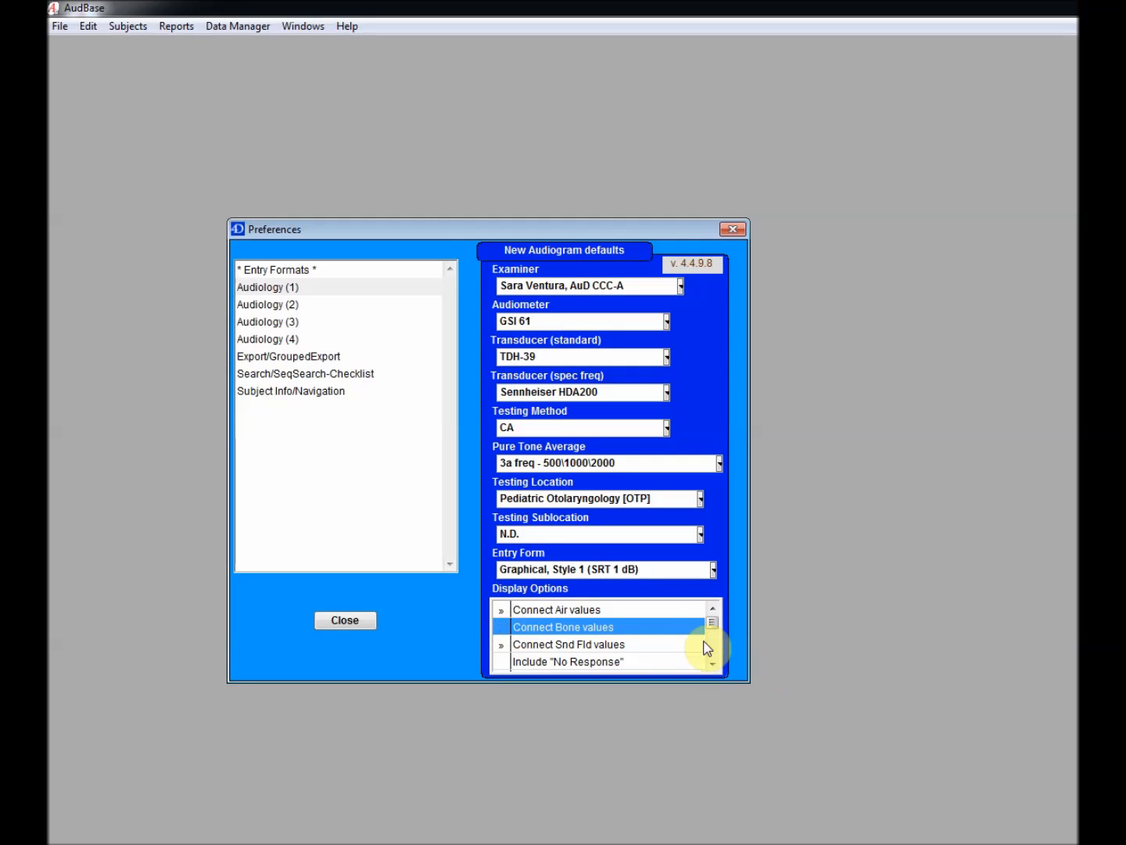
pyautogui.scroll(-2, 710, 648)
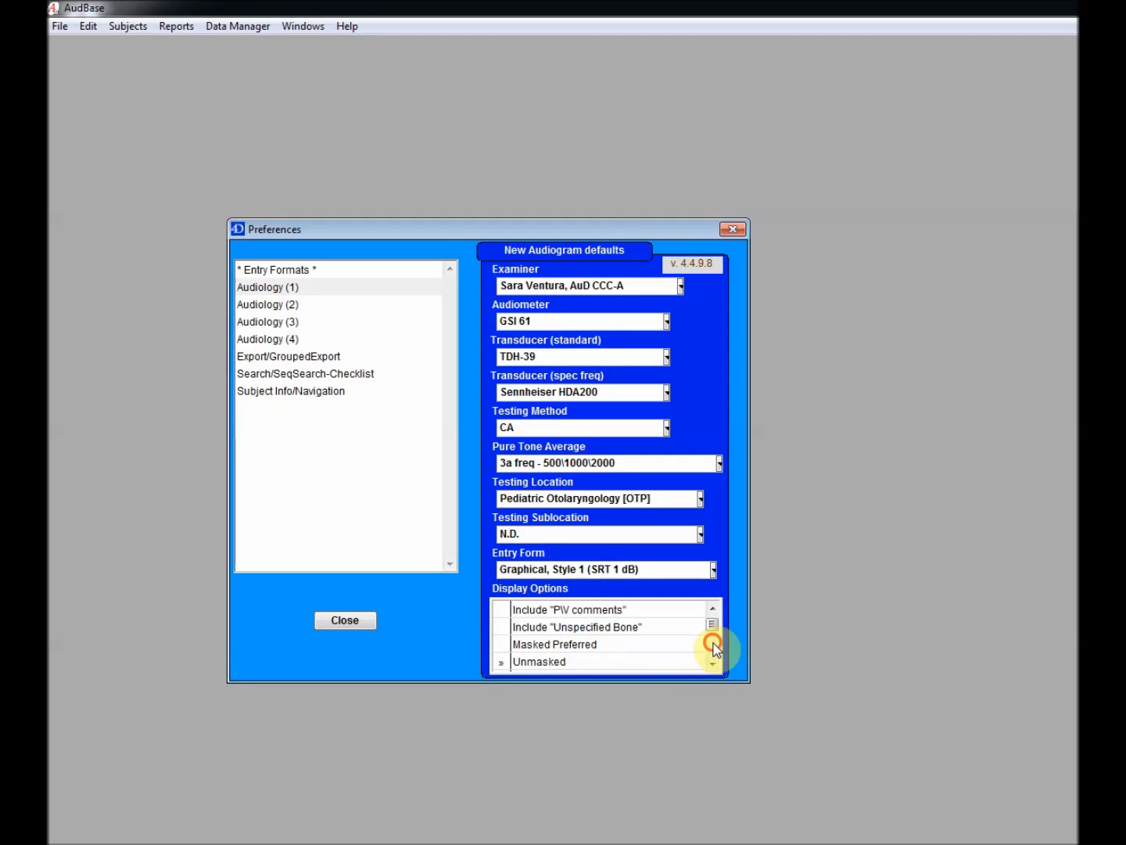
pyautogui.click(510, 644)
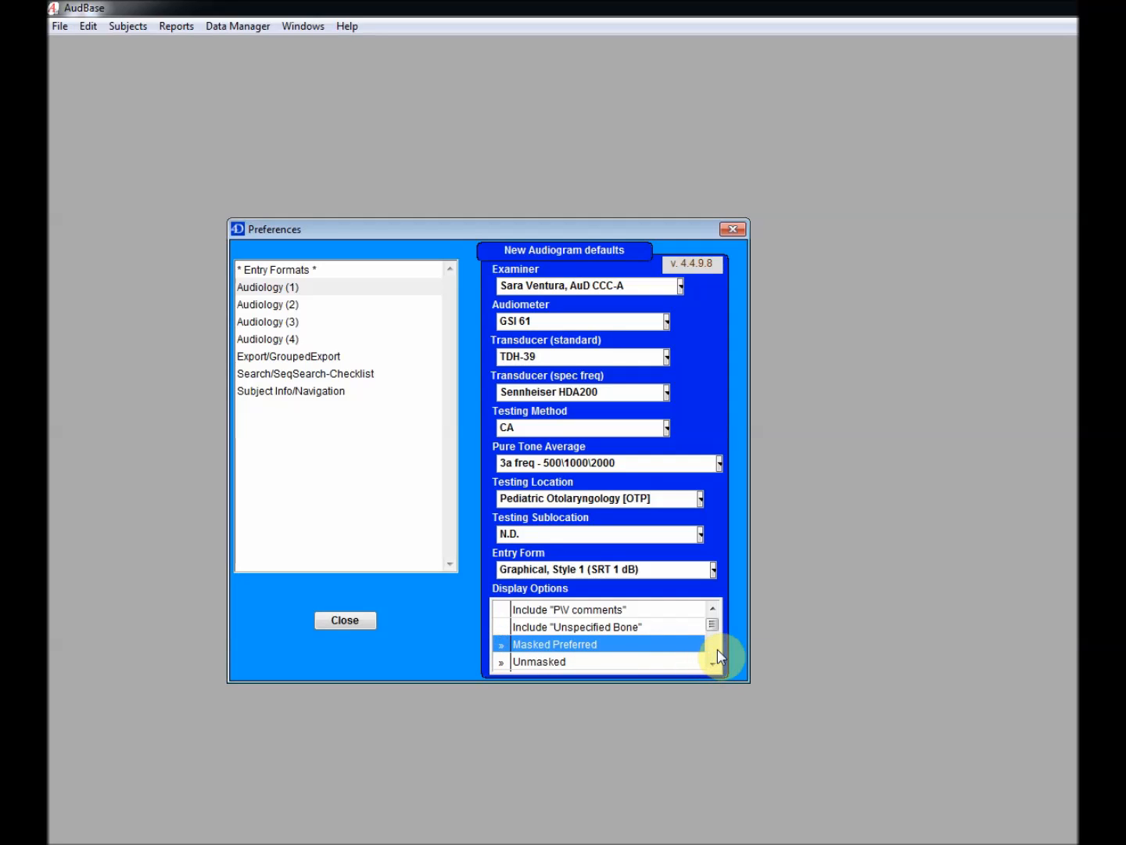
# Toggle off the ipsilateral and contralateral reflex display options
pyautogui.scroll(-3, 718, 657)
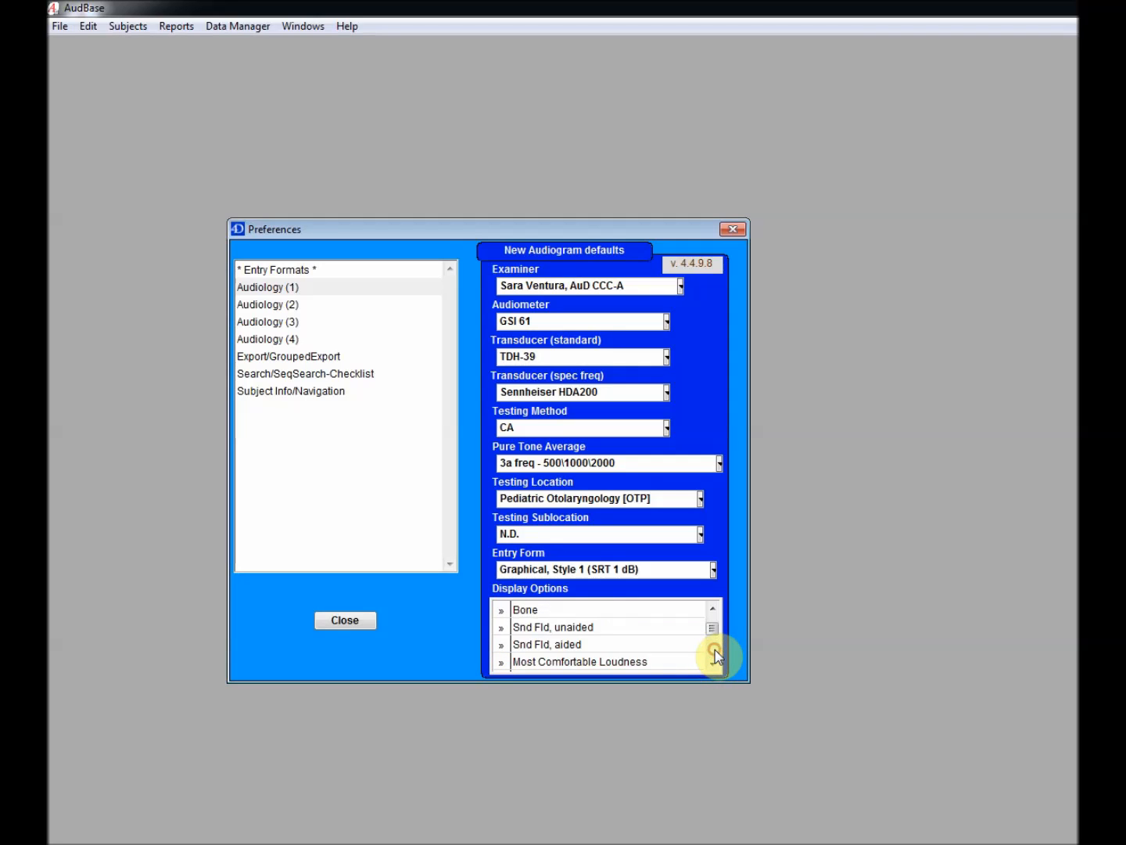
pyautogui.scroll(-2, 716, 656)
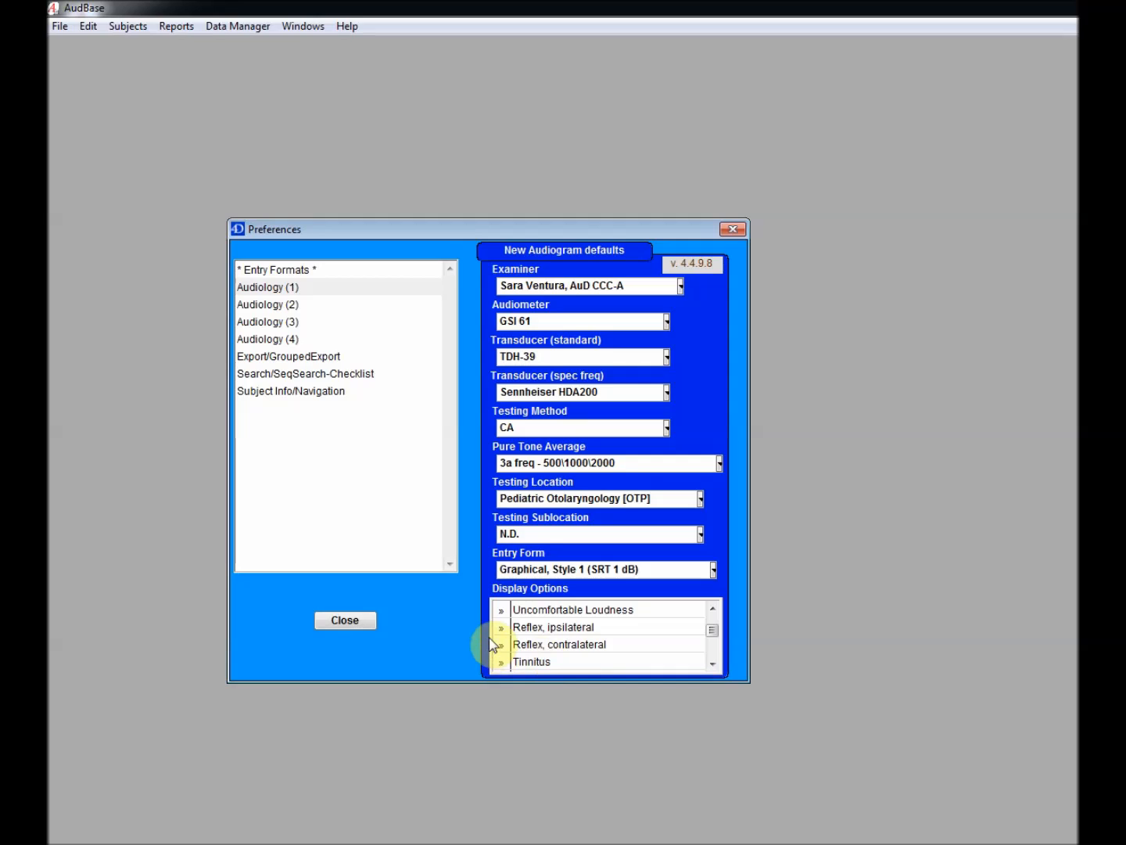
pyautogui.click(500, 627)
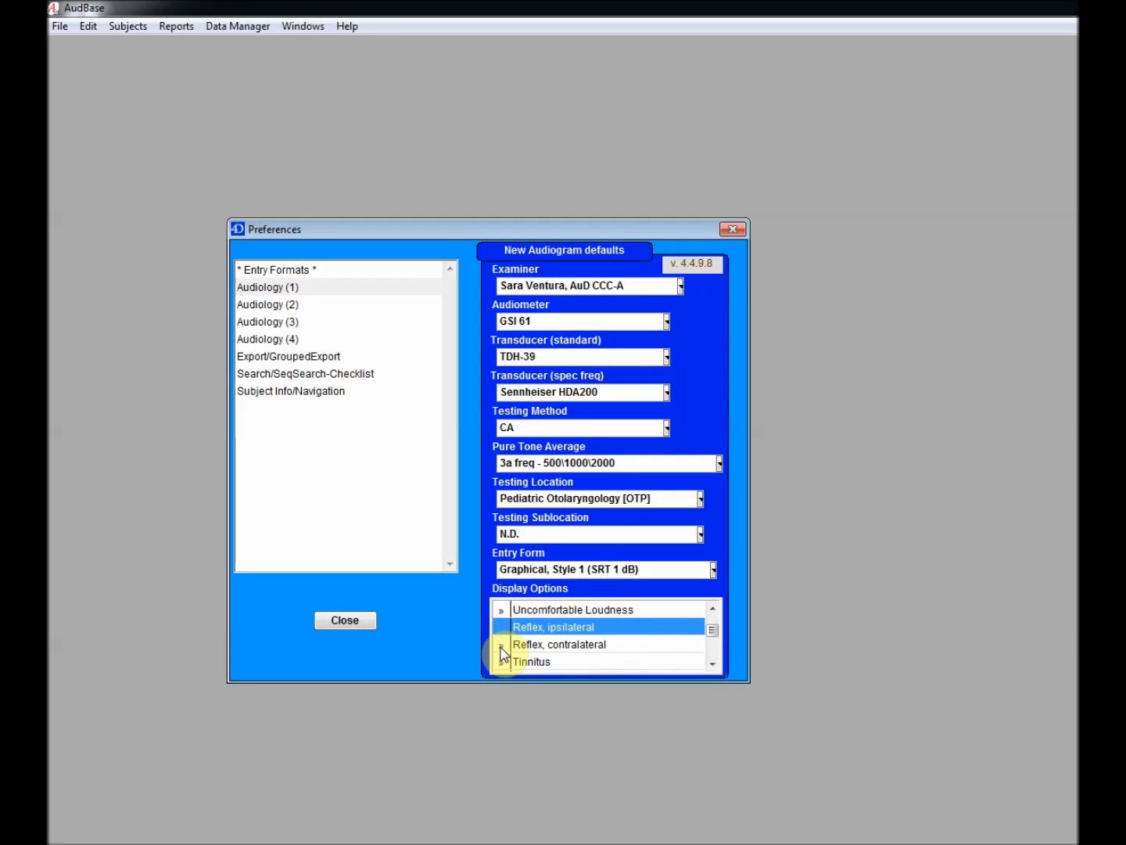
pyautogui.click(500, 646)
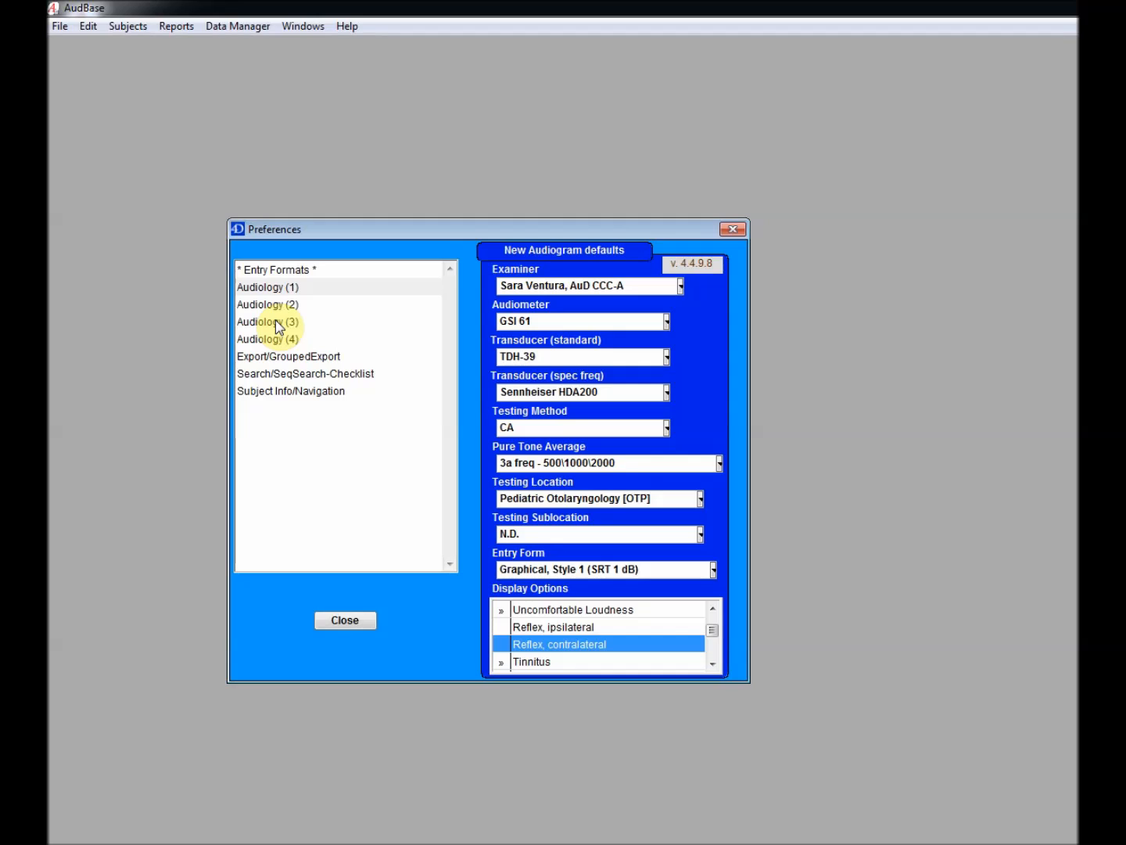
# Enable record auto-save and make Audiogram, Std style #2 the selected single-record print form
pyautogui.click(276, 320)
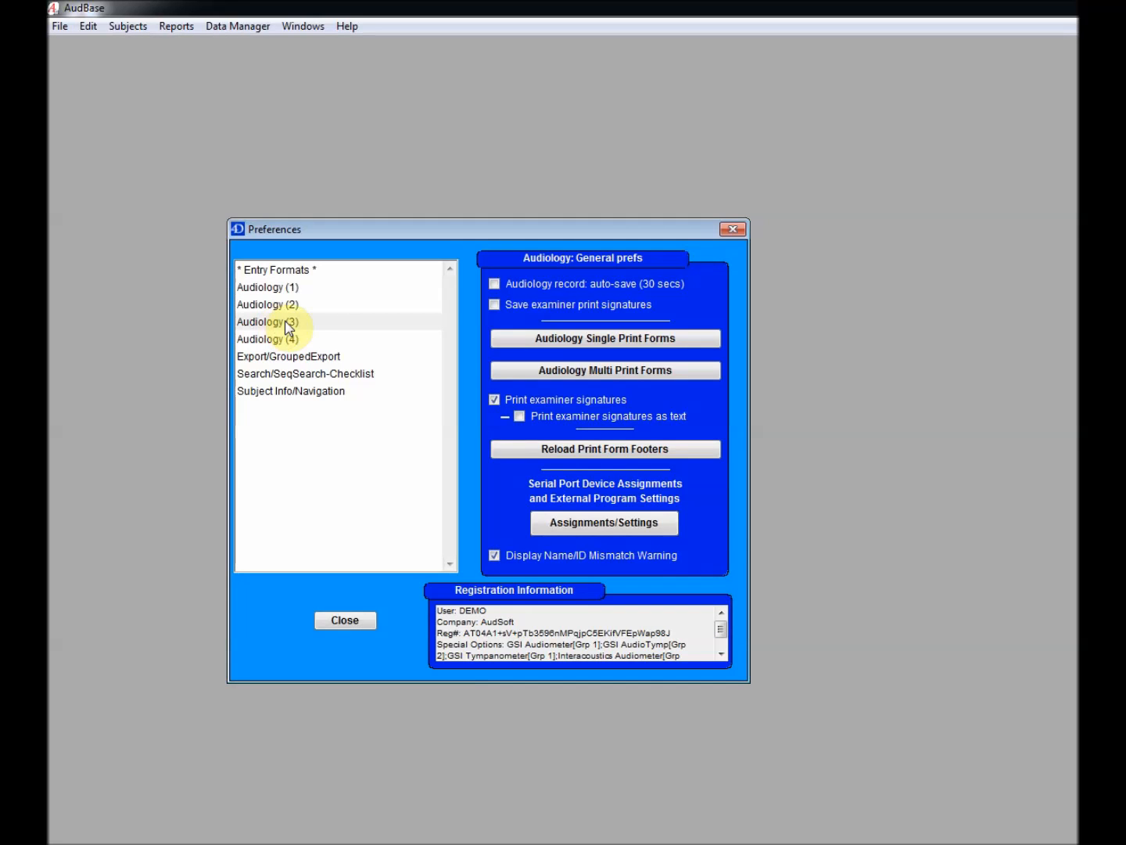
pyautogui.click(495, 286)
pyautogui.click(560, 342)
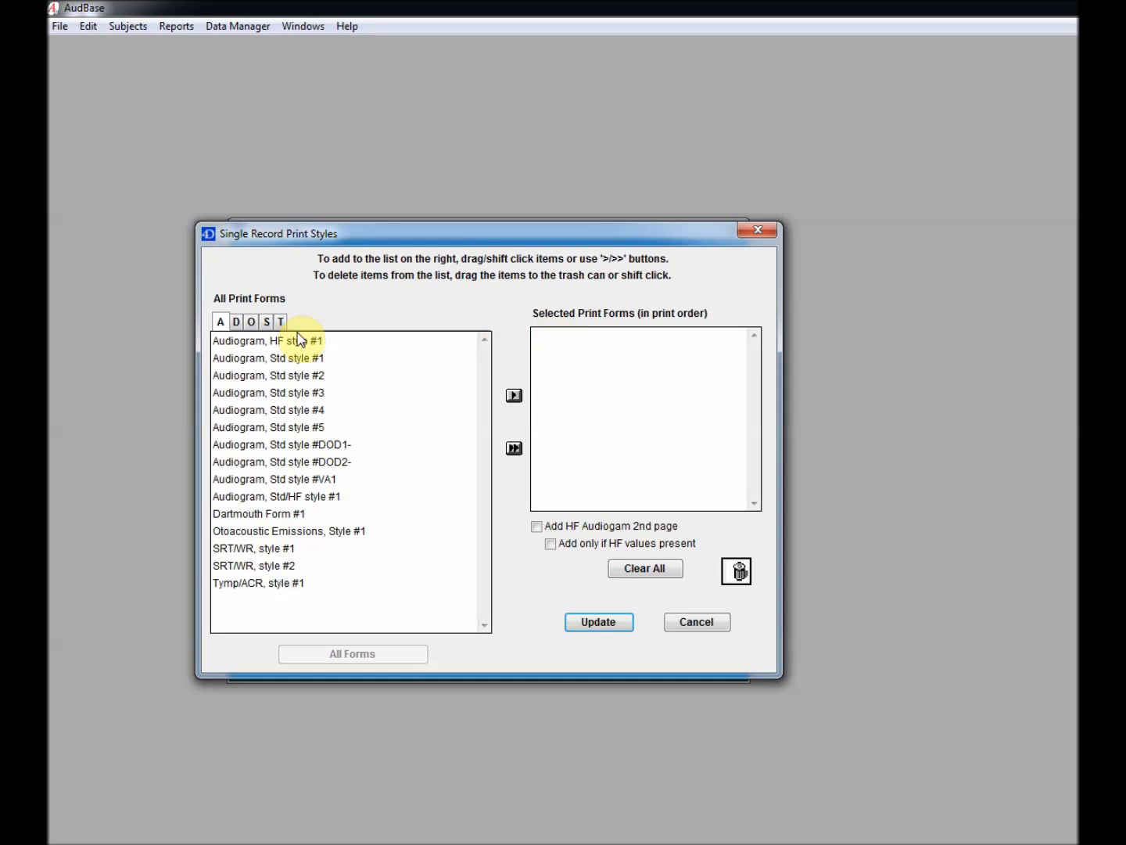
pyautogui.click(294, 376)
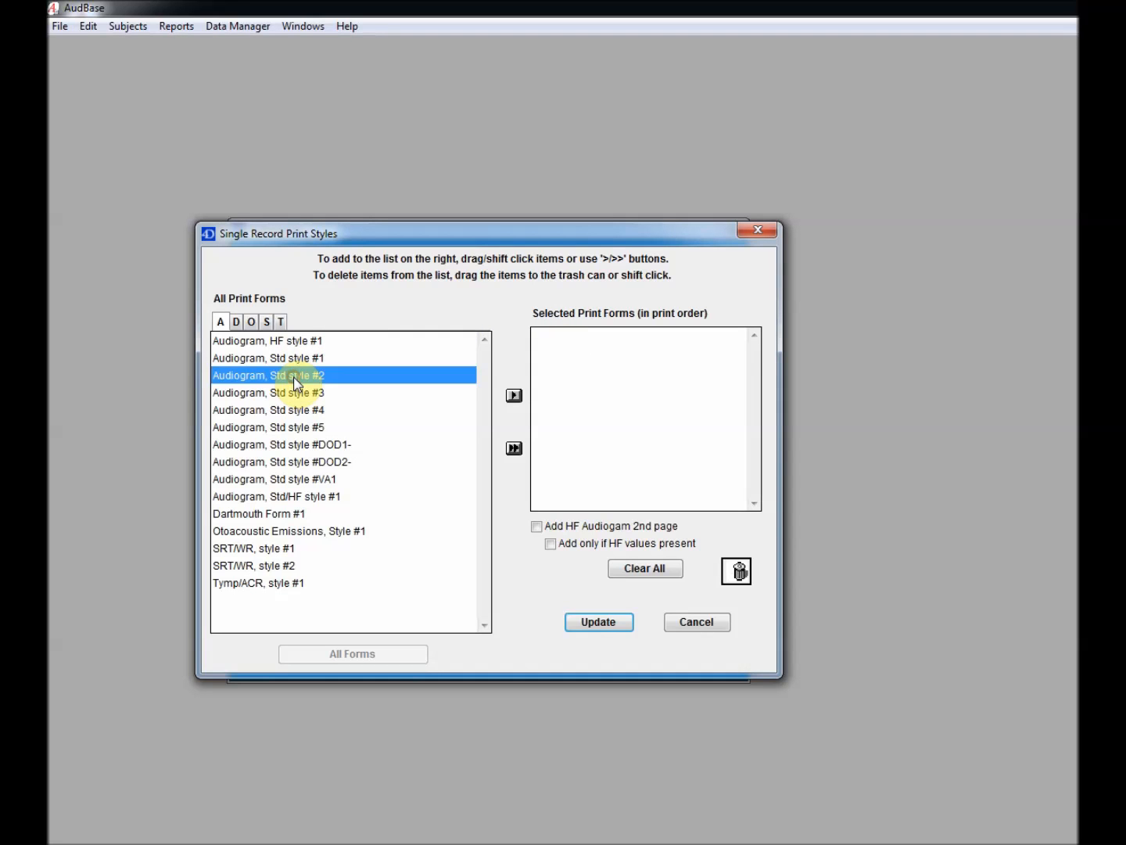
pyautogui.moveTo(362, 380); pyautogui.dragTo(605, 362)
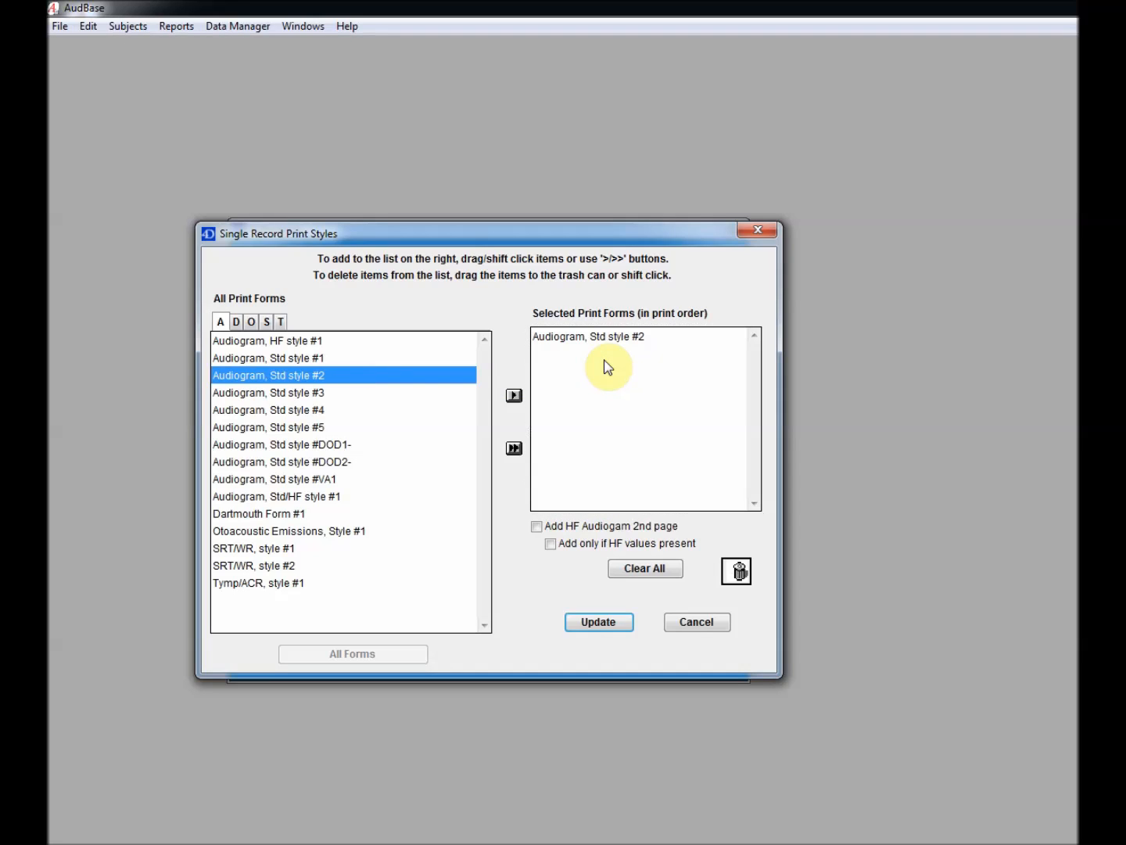
pyautogui.click(605, 623)
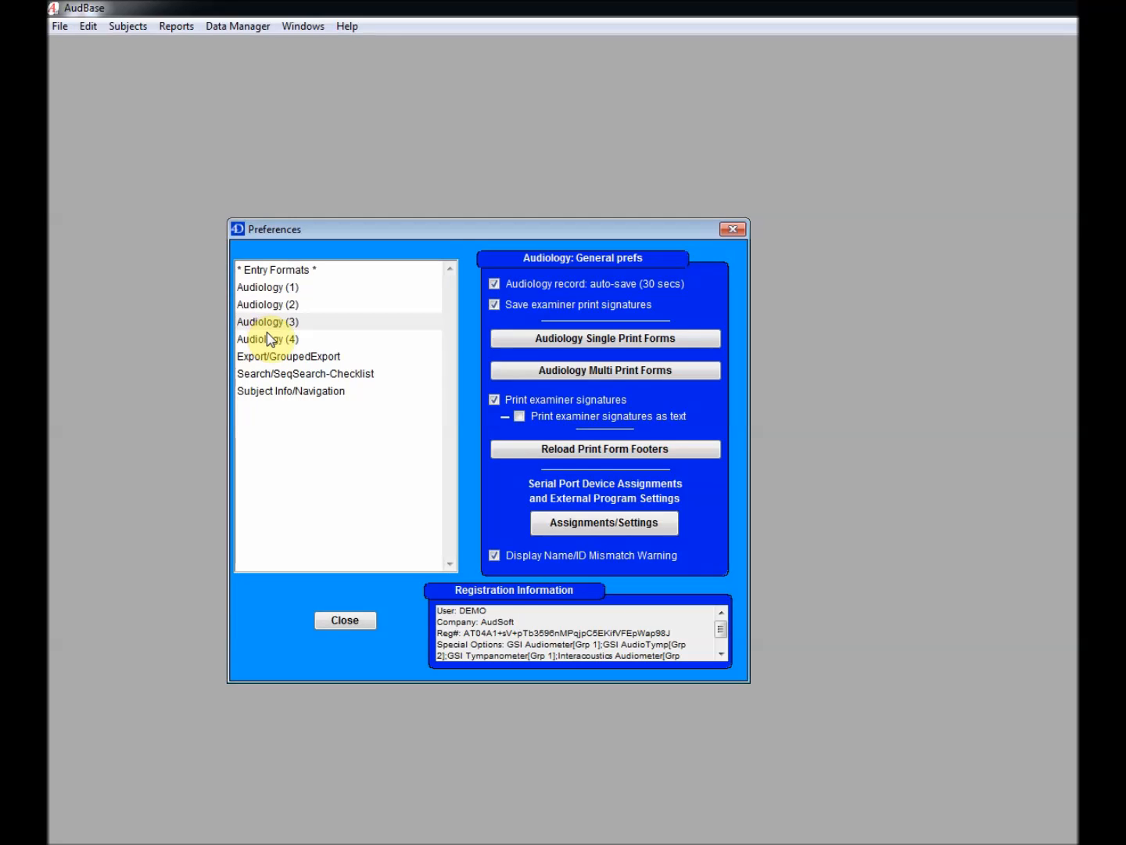
# Uncheck the Name/ID Mismatch Warning, choose Input1 as Default Subject Input Form, and close Preferences
pyautogui.click(496, 556)
pyautogui.click(300, 392)
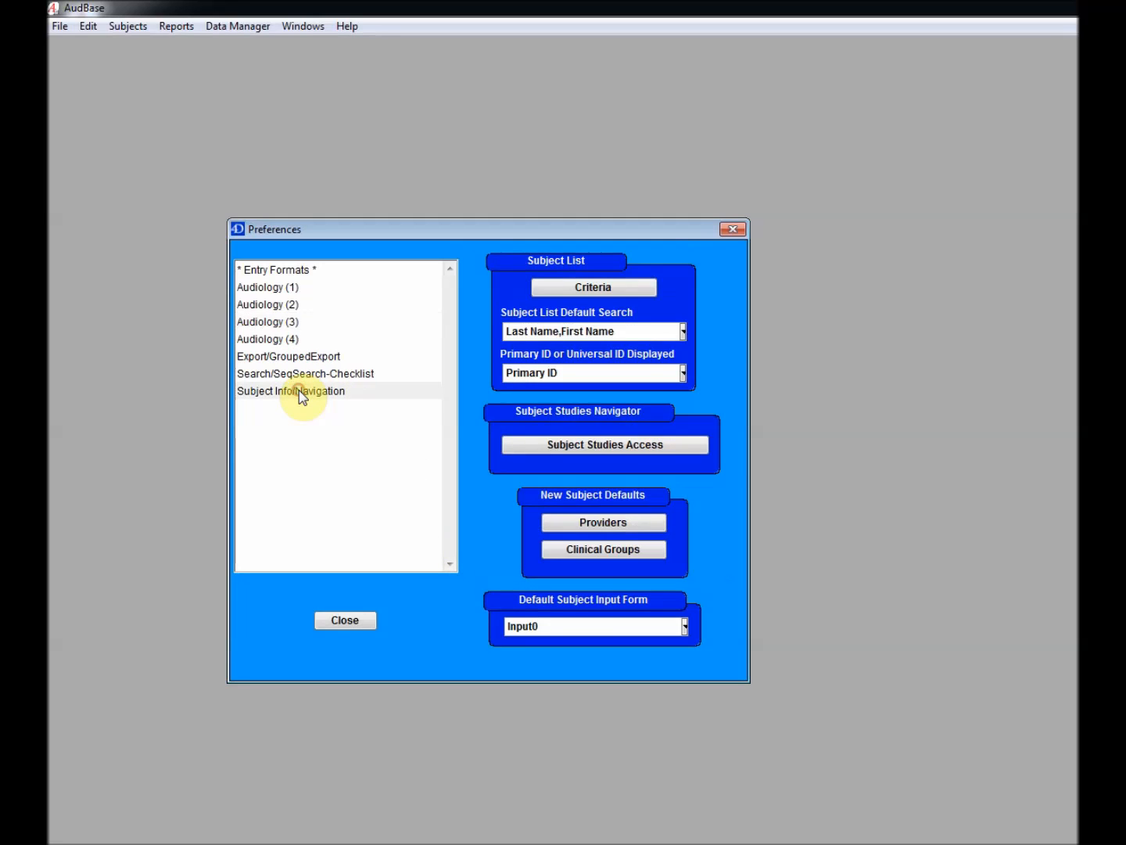
pyautogui.click(570, 630)
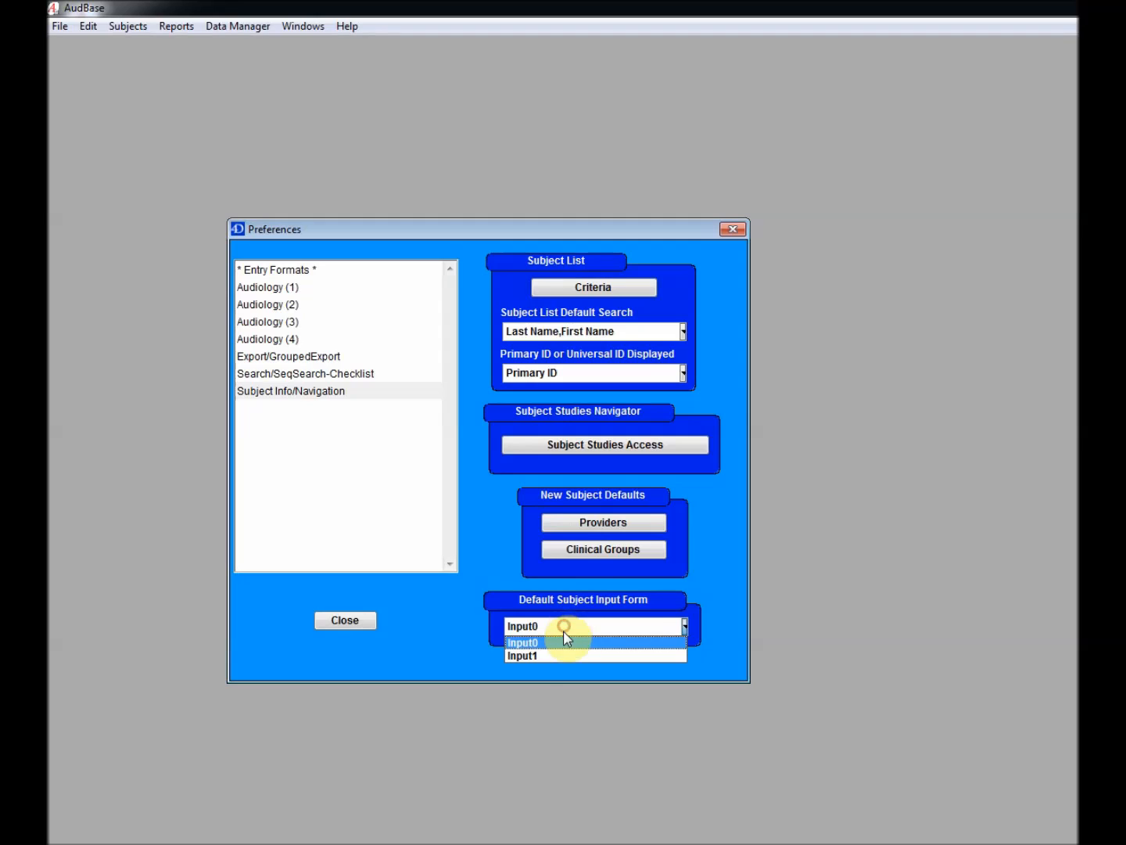
pyautogui.click(528, 655)
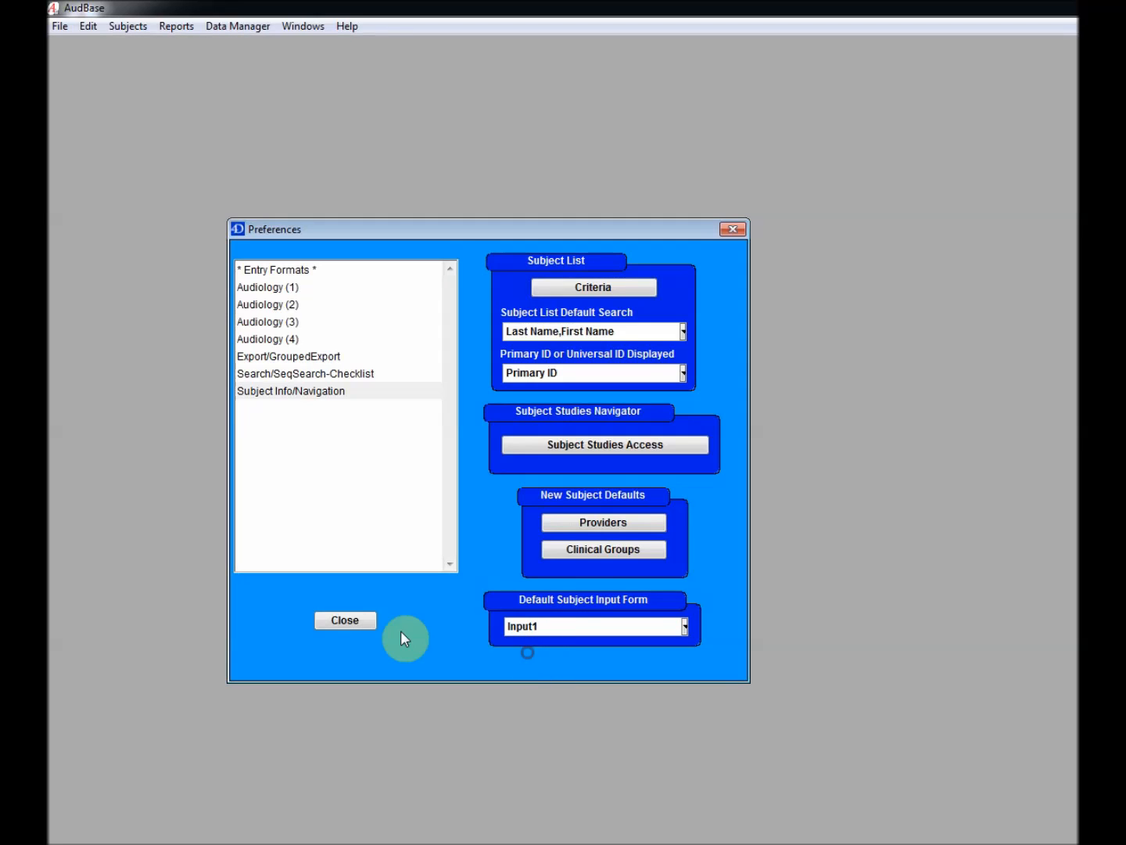
pyautogui.click(345, 620)
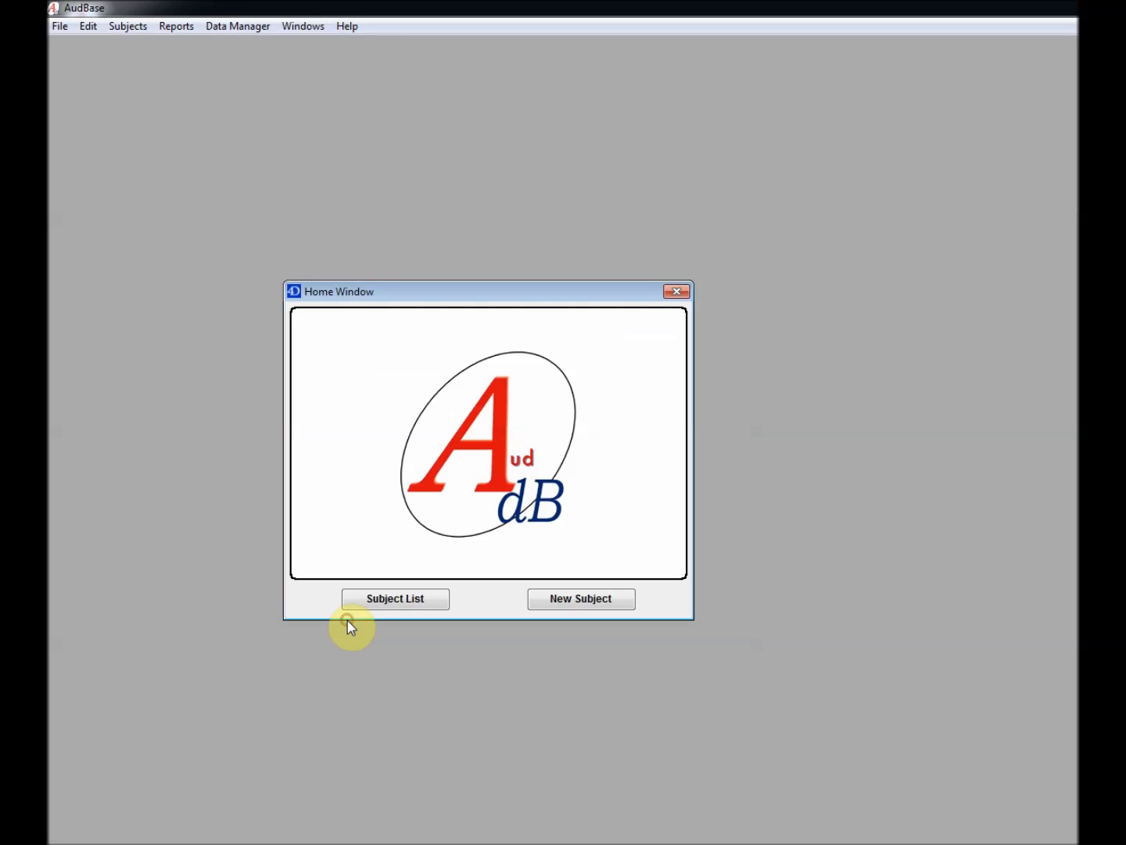
# Open the test patient's record from the Subject List
pyautogui.click(431, 598)
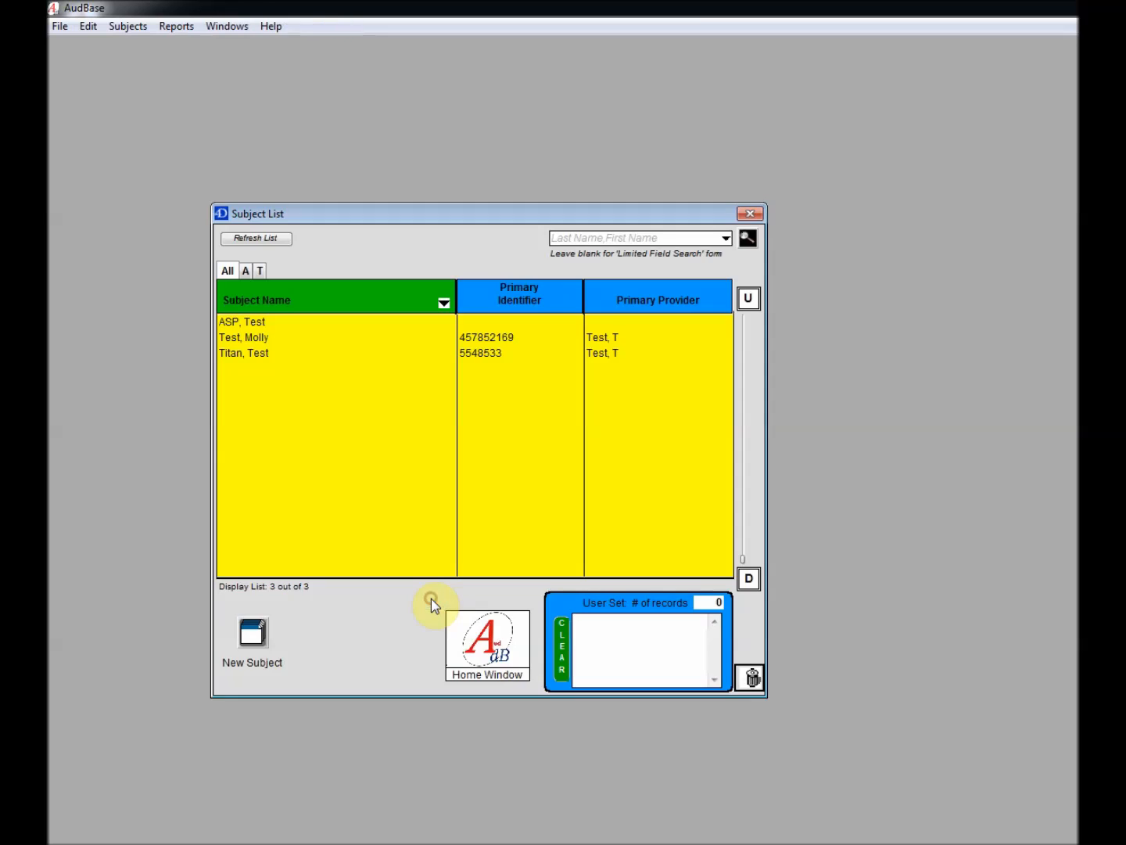
pyautogui.click(288, 339)
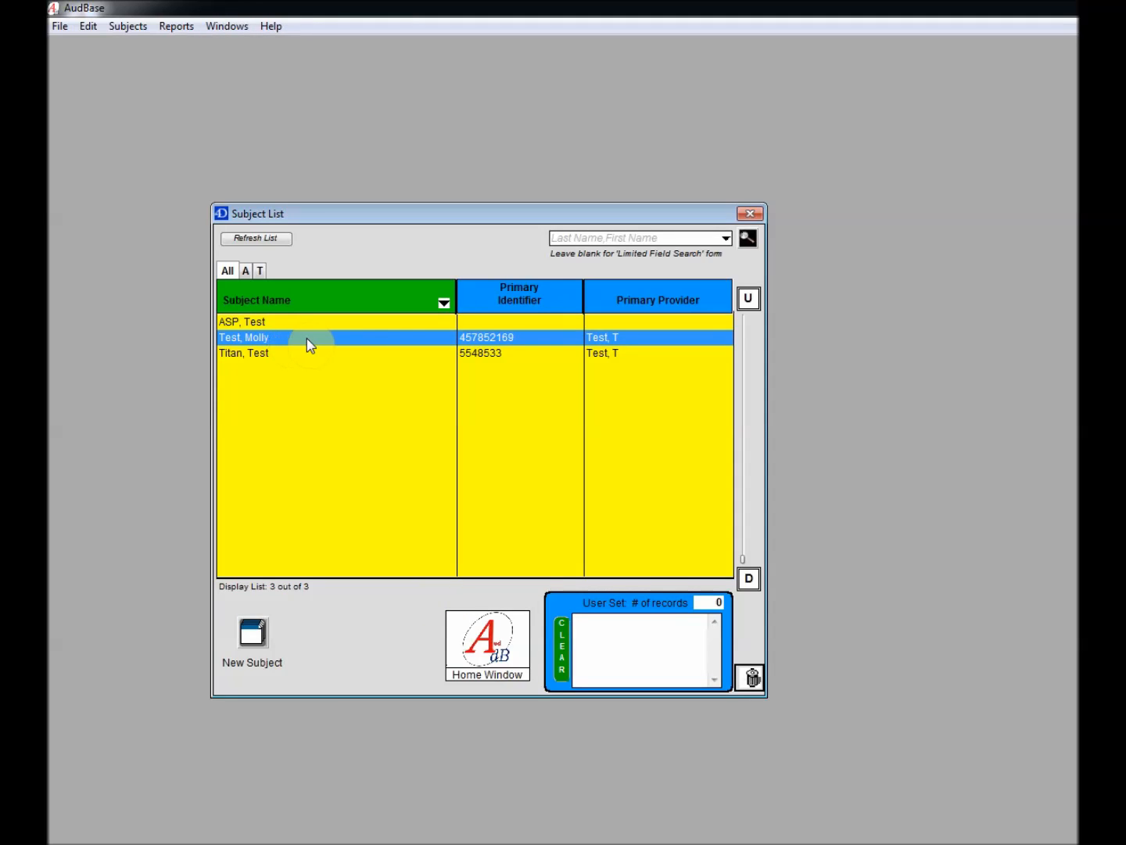
pyautogui.doubleClick(307, 338)
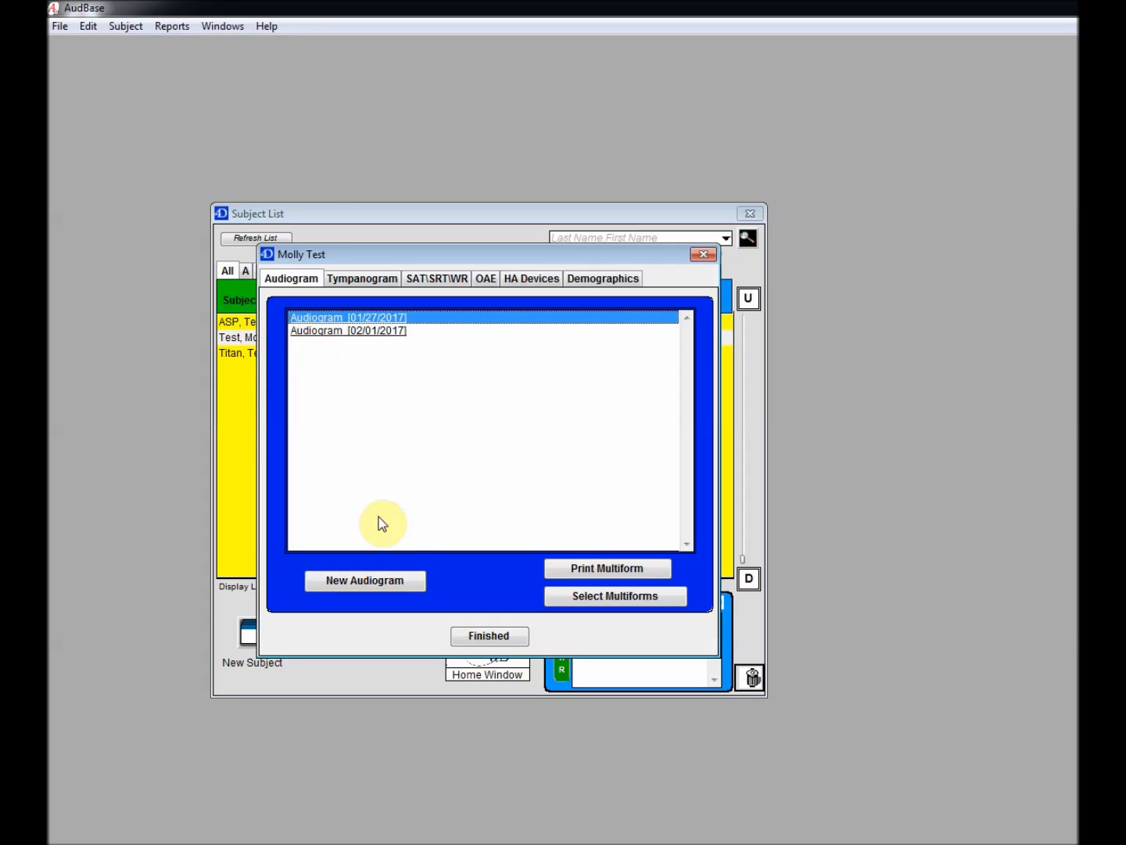
# Create and save a new 02/02/2017 audiogram, sign it with the examiner's signature, and reopen it
pyautogui.click(380, 580)
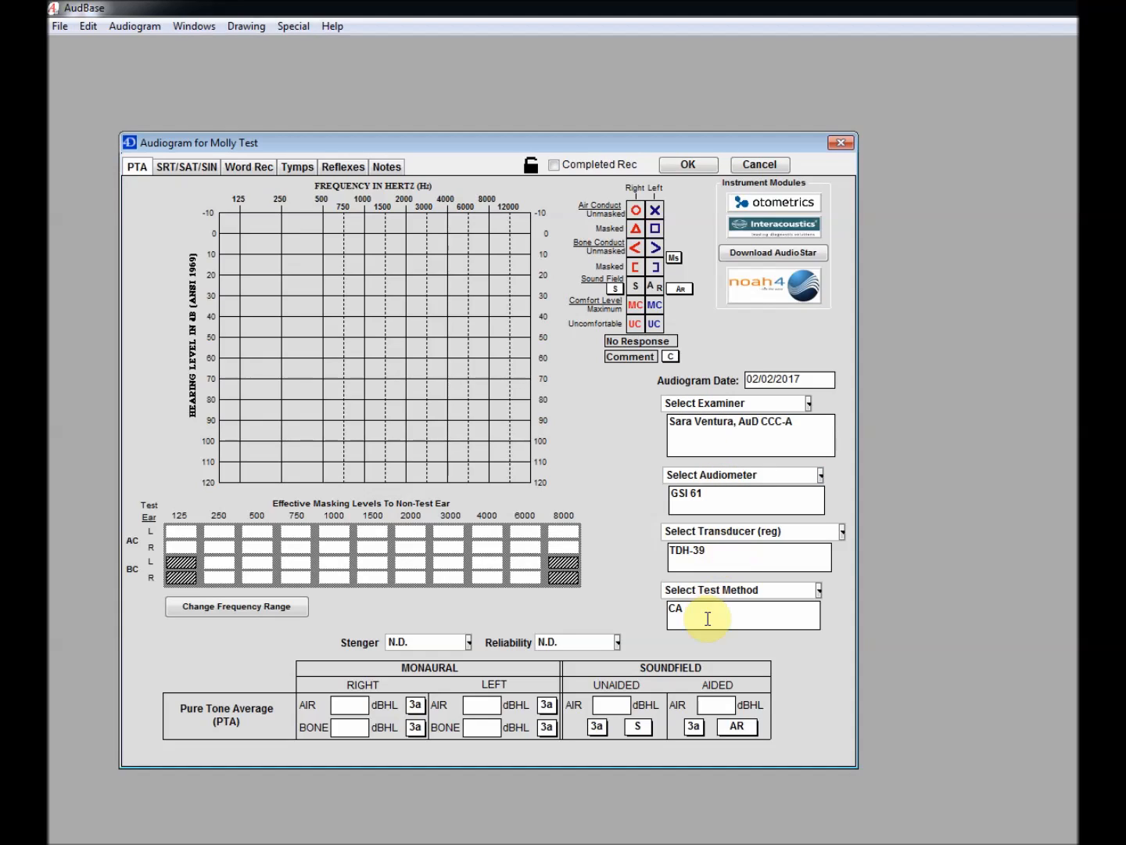
pyautogui.click(696, 168)
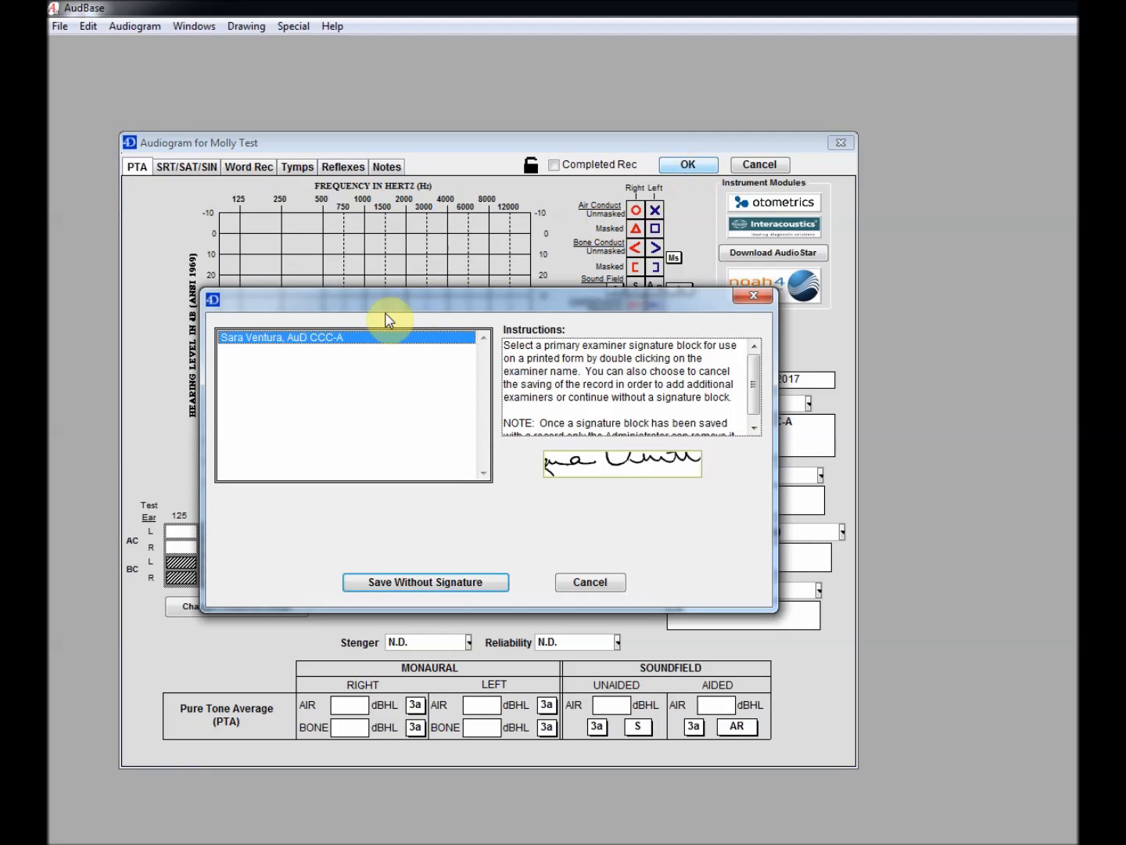
pyautogui.doubleClick(324, 345)
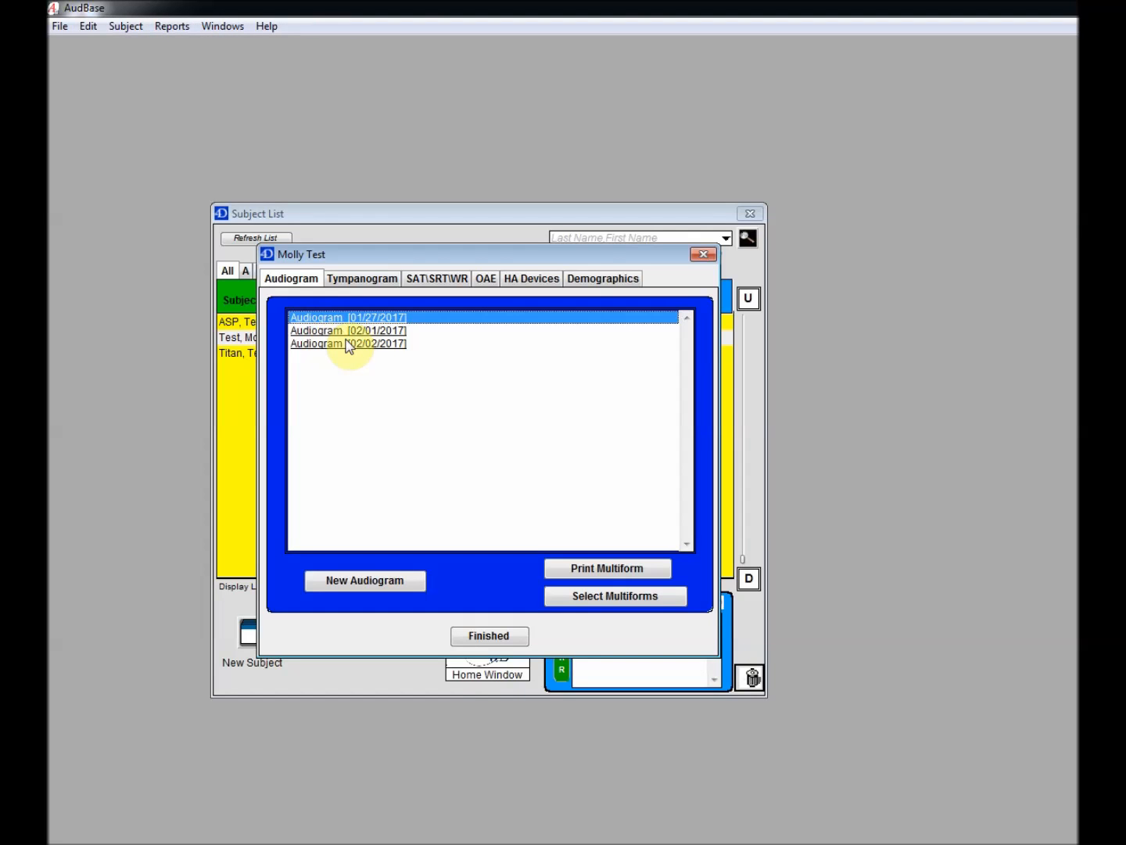
pyautogui.doubleClick(351, 345)
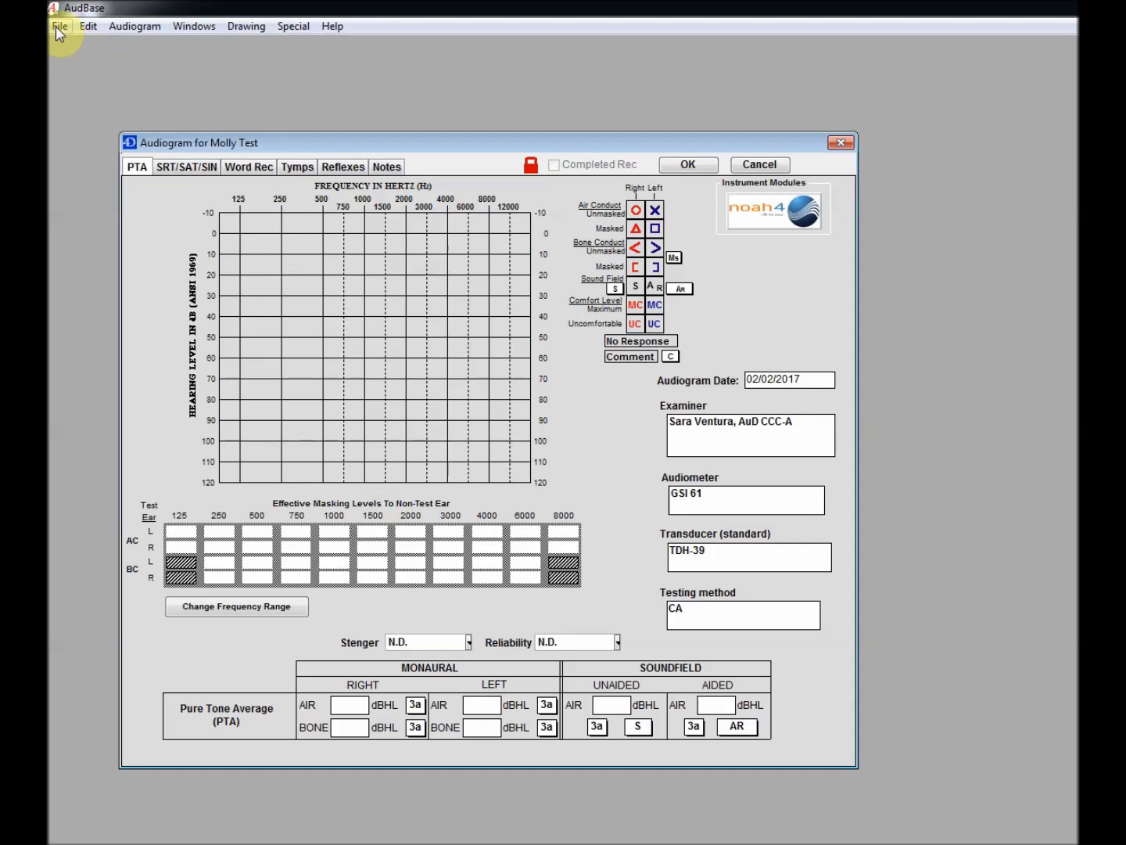
# Zoom into the audiogram's print preview to check the signature and date, then close the preview and audiogram
pyautogui.click(56, 26)
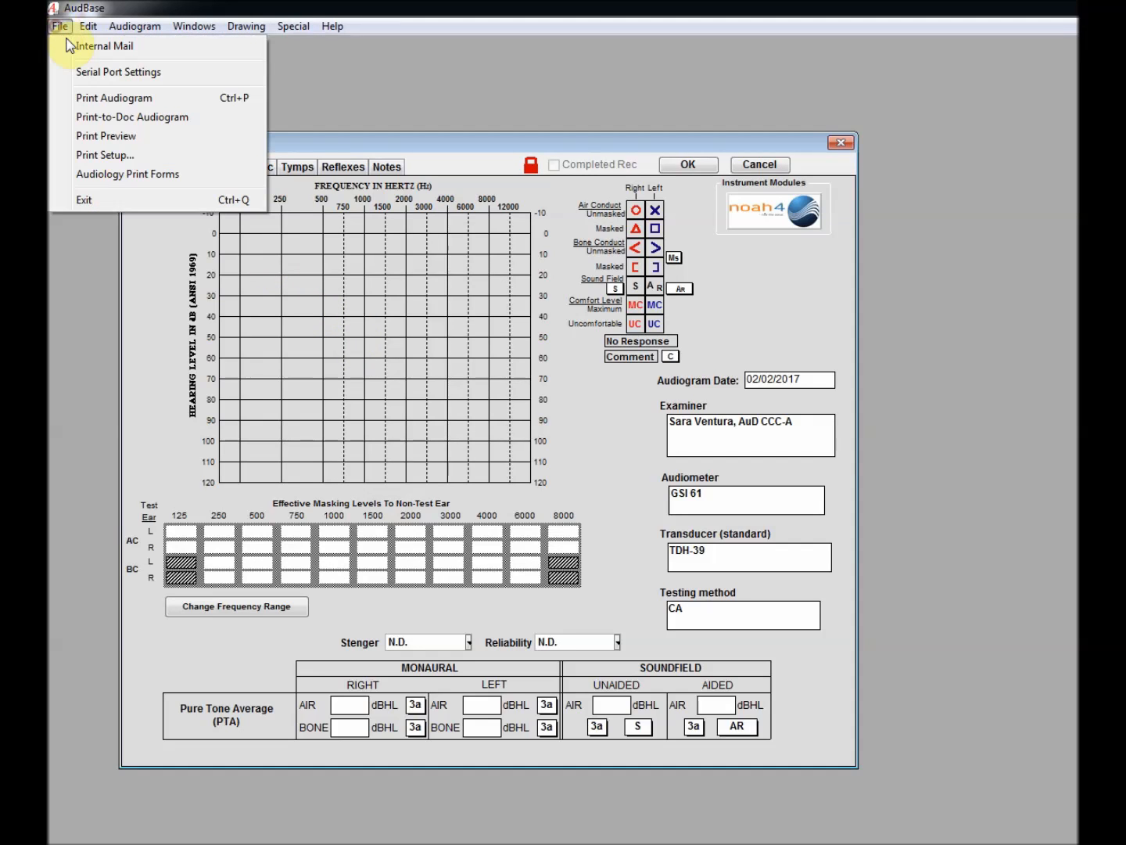
pyautogui.click(112, 136)
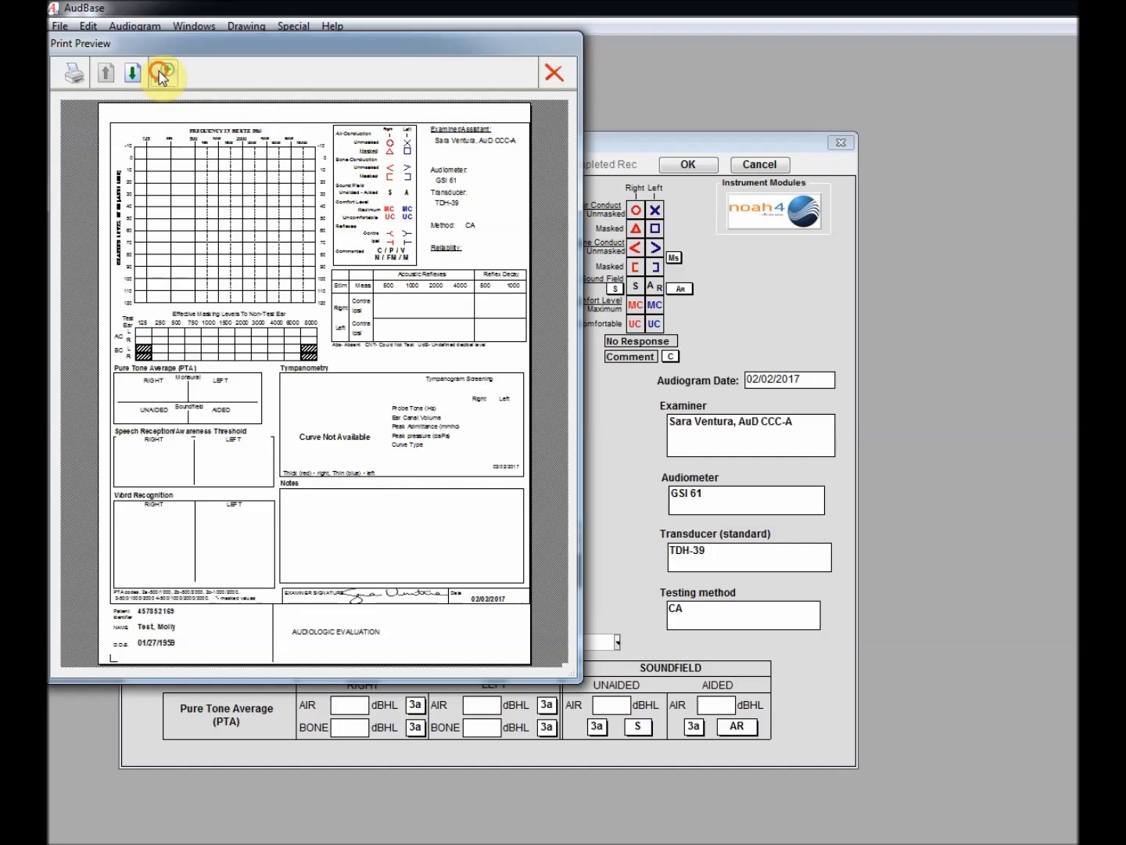
pyautogui.click(163, 75)
pyautogui.scroll(-3, 417, 575)
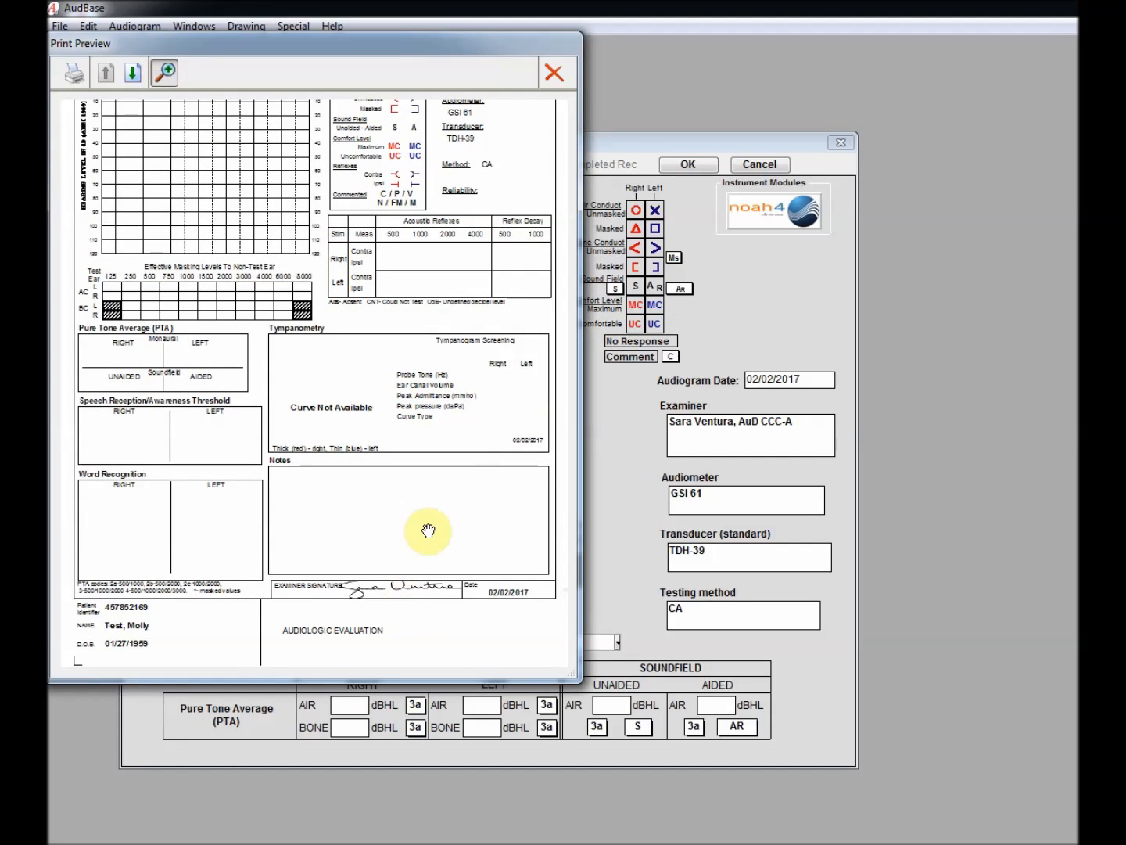
pyautogui.click(557, 73)
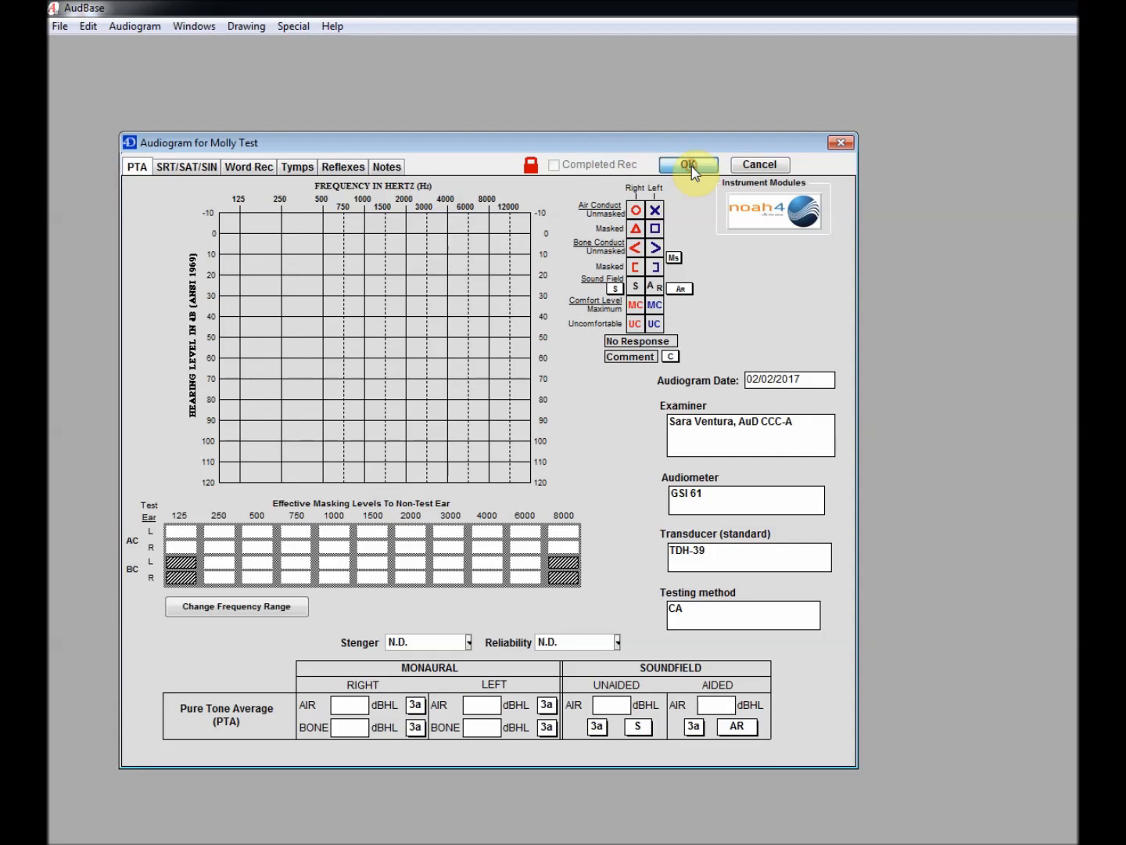
pyautogui.click(688, 165)
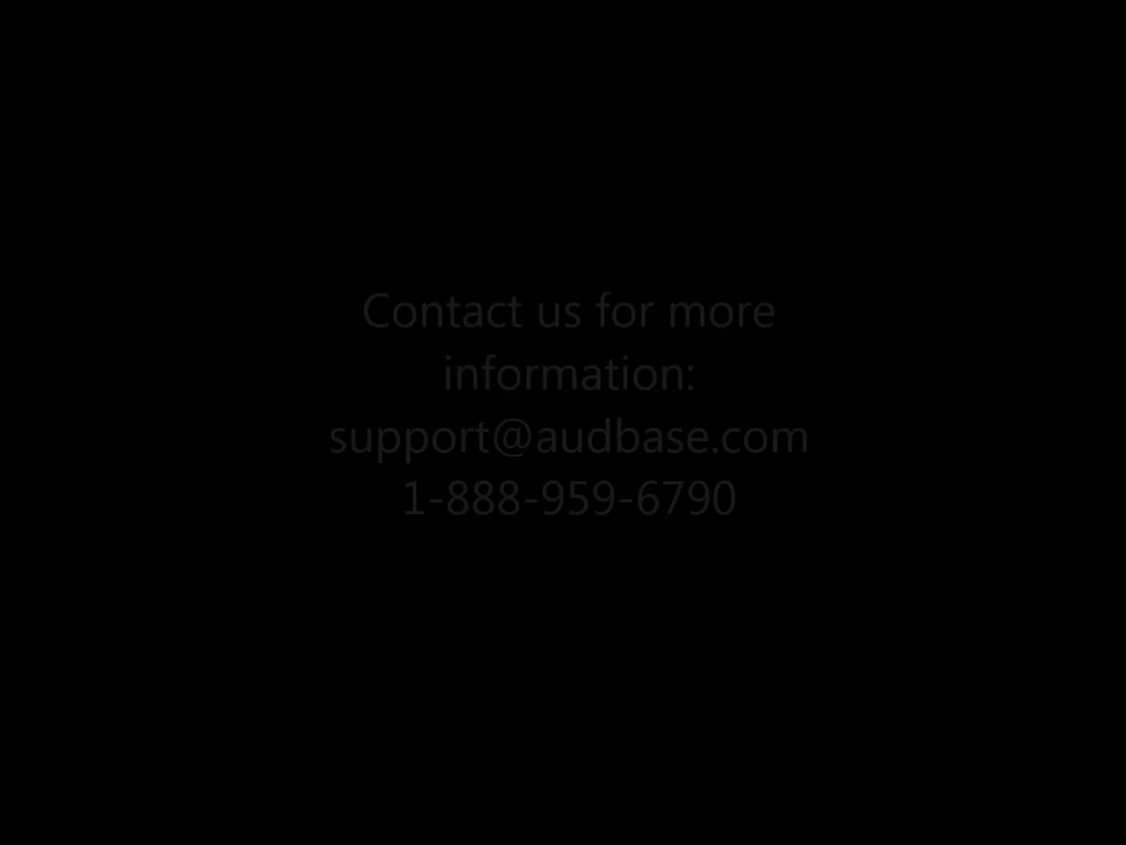